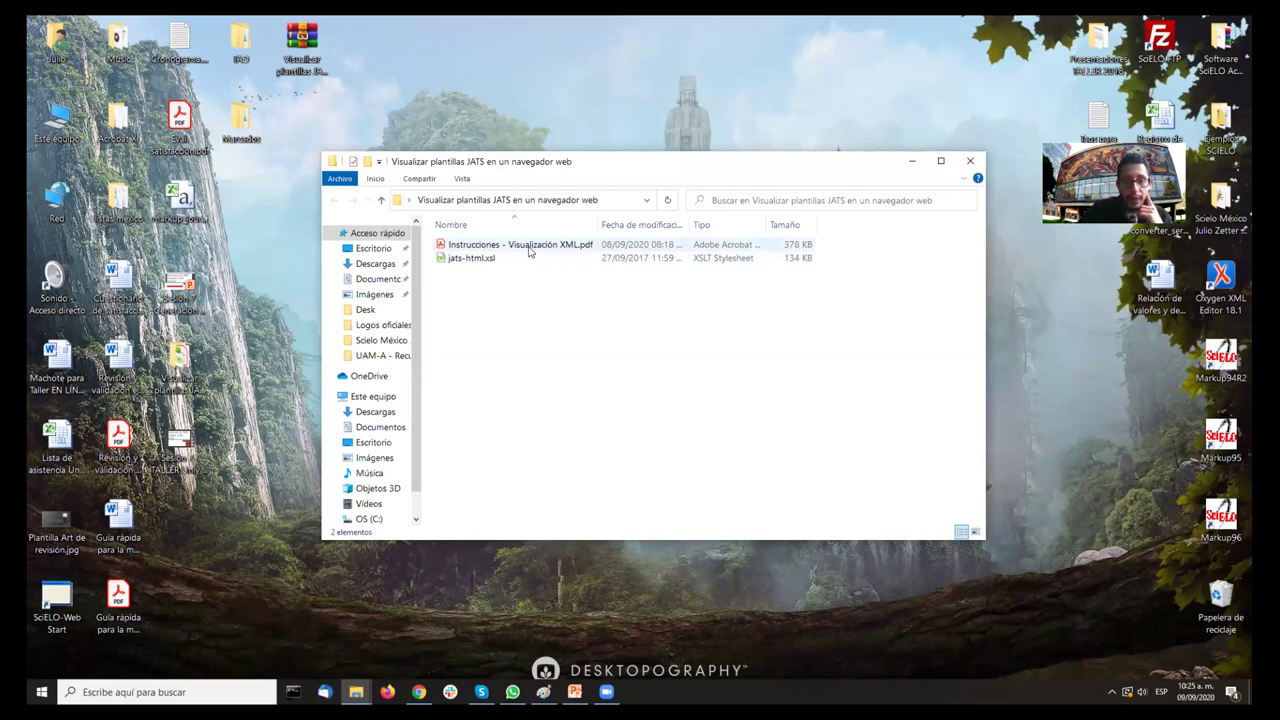
Step: Open Instrucciones - Visualización XML.pdf and read where the jats-html.xsl stylesheet must be placed
{"action": "double_click", "coordinate": [530, 248]}
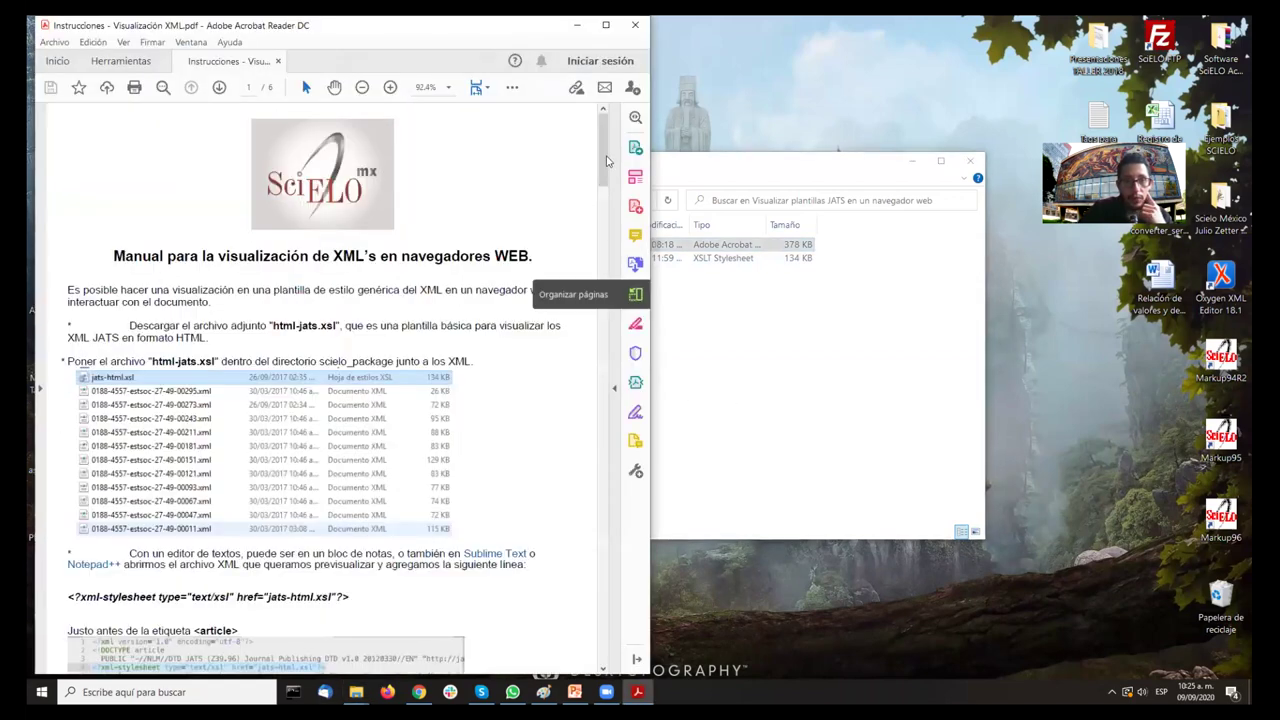
{"action": "left_click_drag", "start_coordinate": [606, 160], "coordinate": [564, 132]}
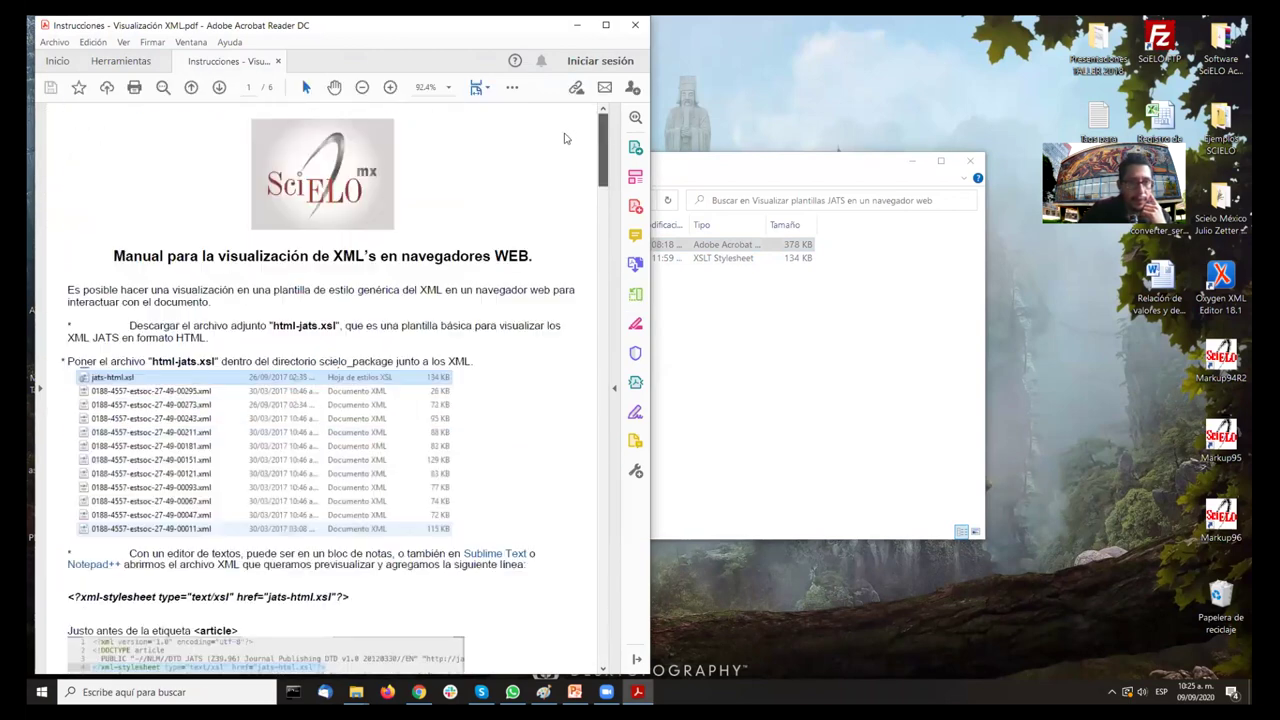
{"action": "left_click_drag", "start_coordinate": [548, 175], "coordinate": [534, 182]}
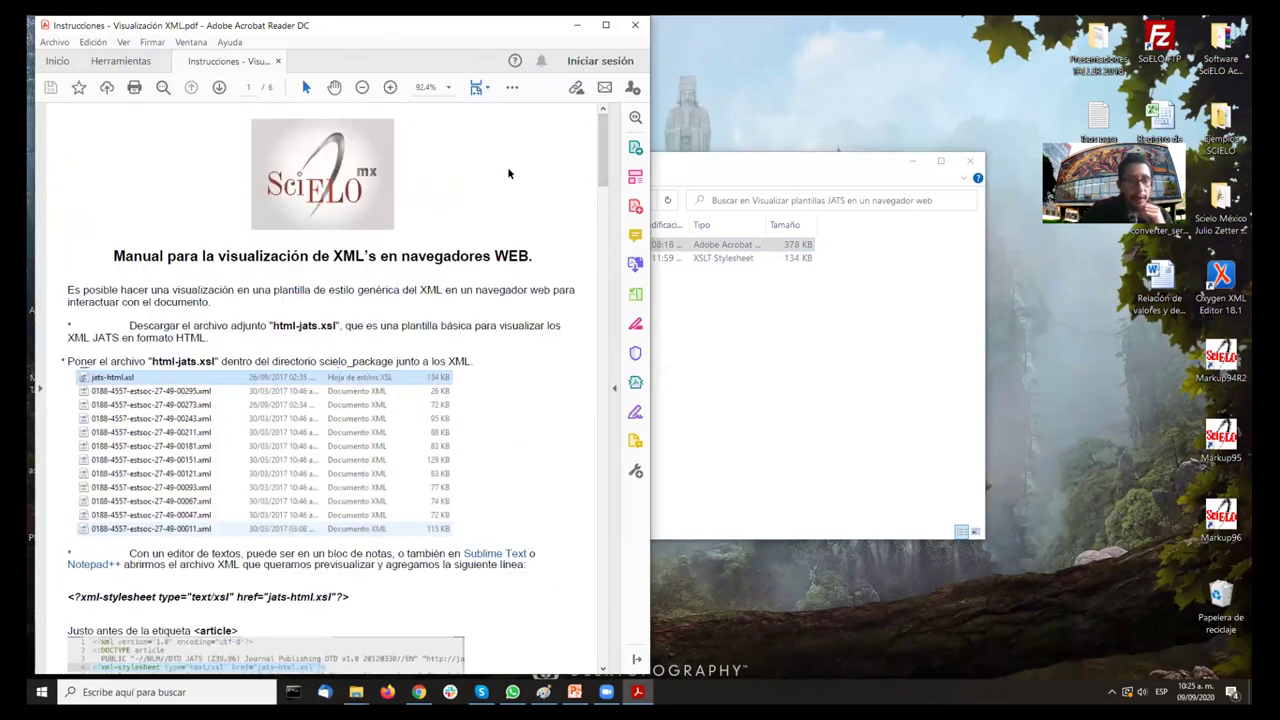
{"action": "scroll", "coordinate": [508, 173], "scroll_direction": "down", "scroll_amount": 1}
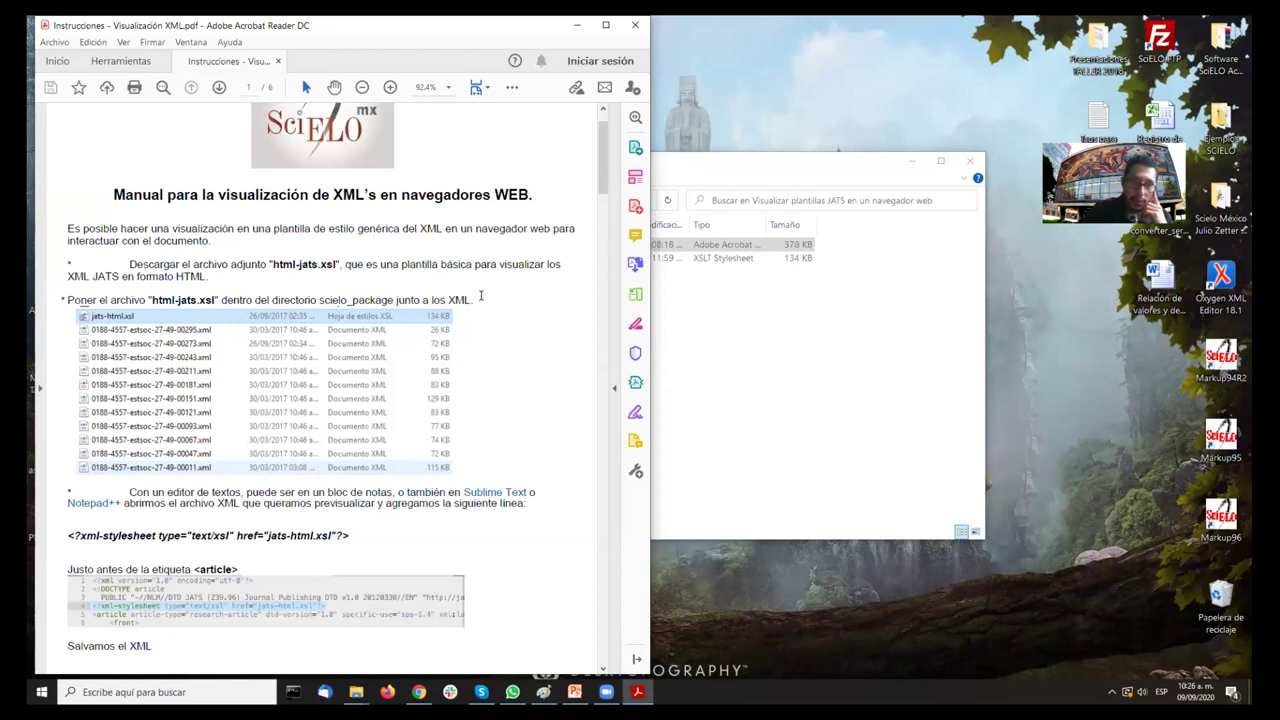
Step: Copy jats-html.xsl from the Visualizar plantillas JATS en un navegador web folder
{"action": "left_click", "coordinate": [810, 311]}
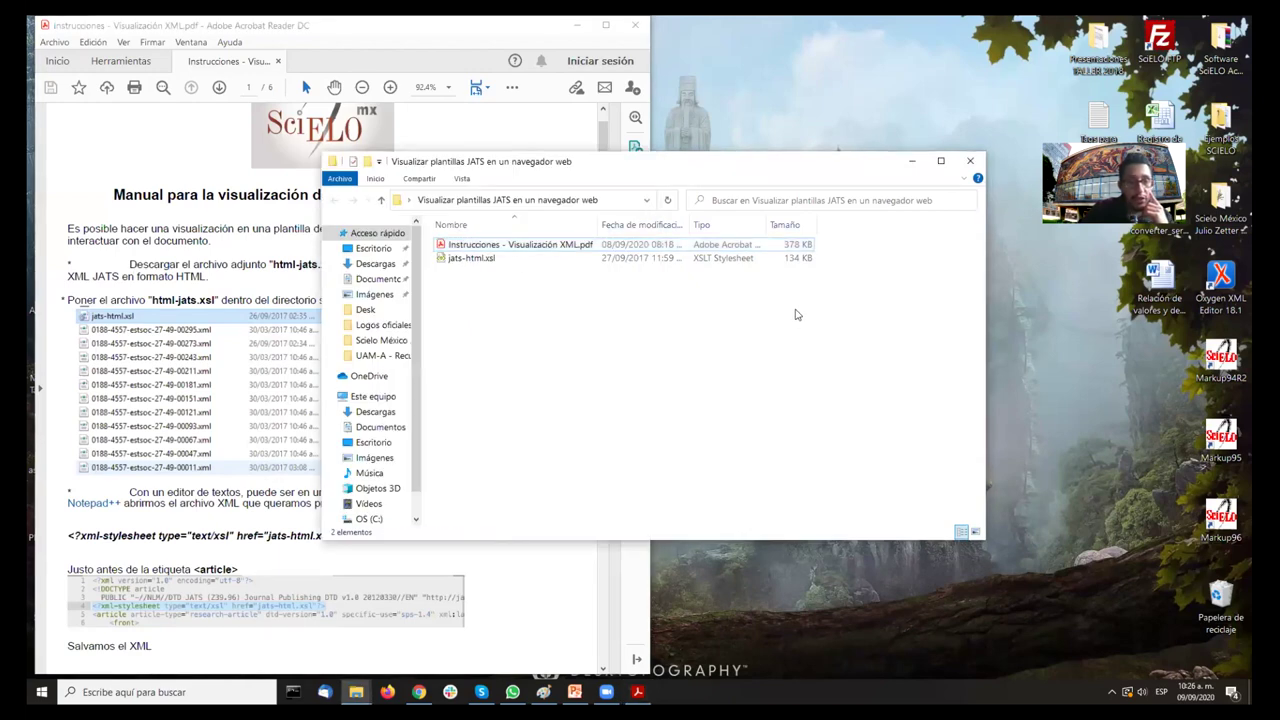
{"action": "left_click", "coordinate": [468, 259]}
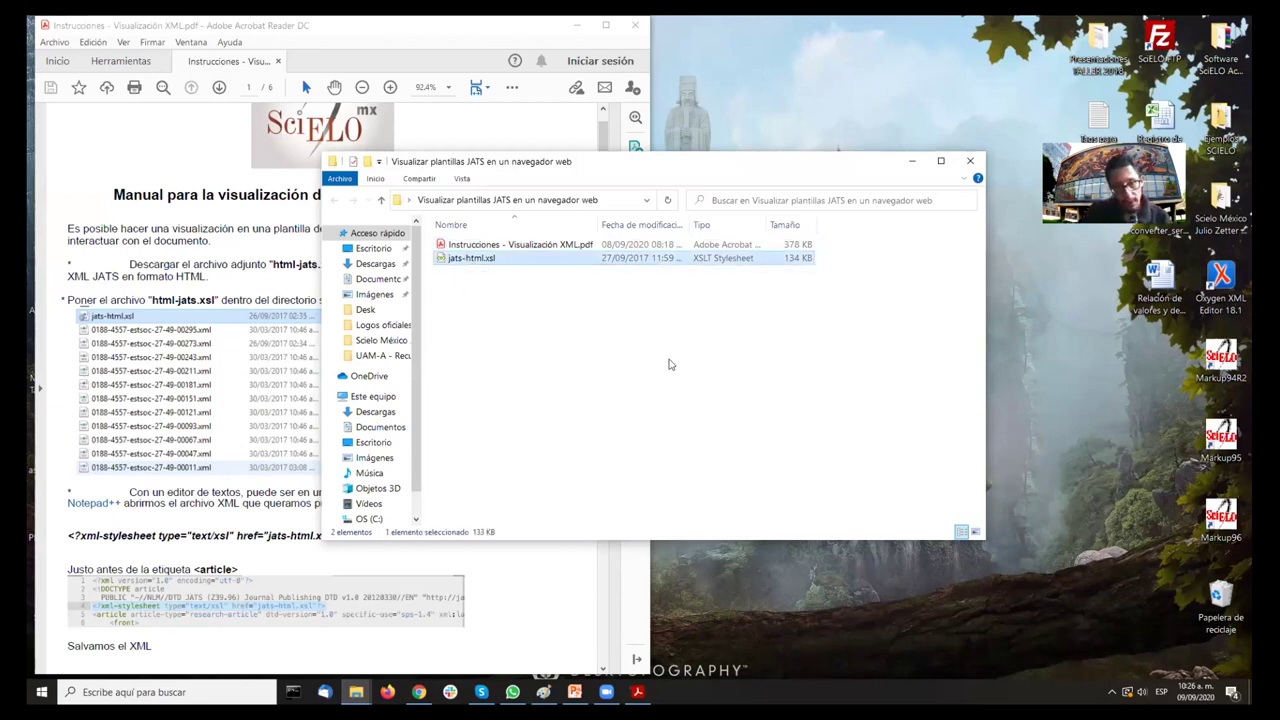
{"action": "right_click", "coordinate": [512, 260]}
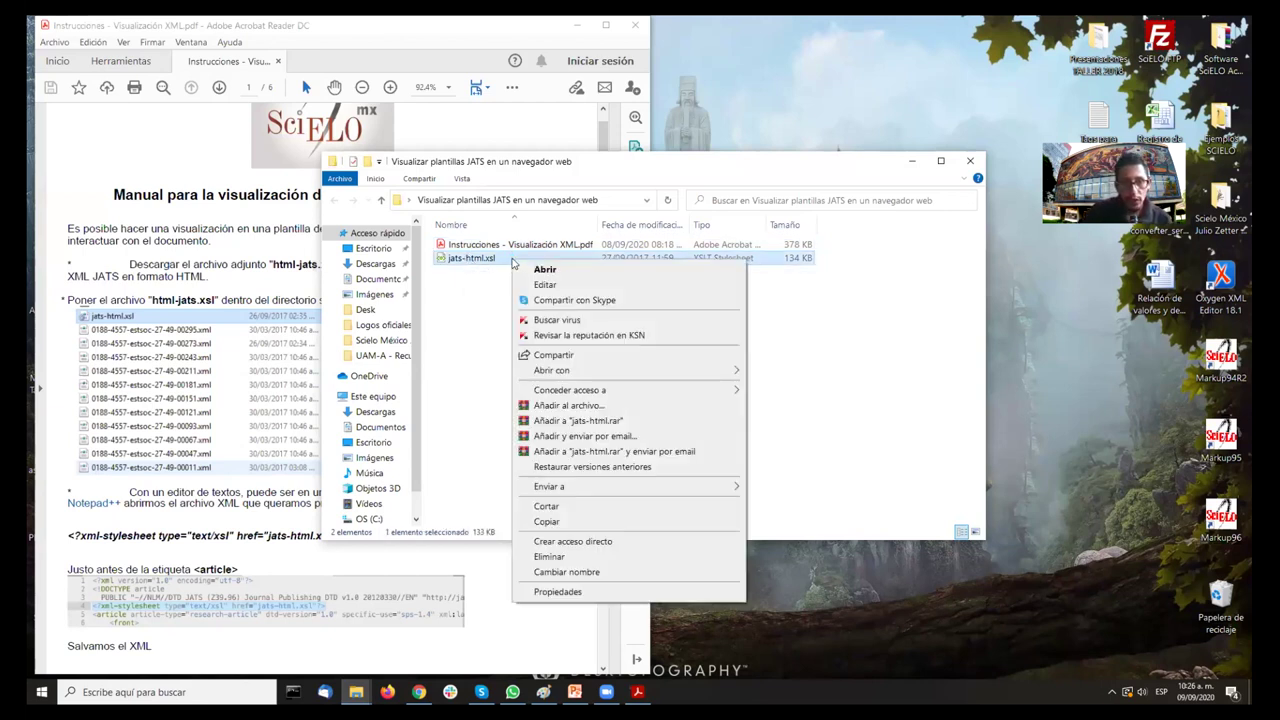
{"action": "left_click", "coordinate": [546, 521]}
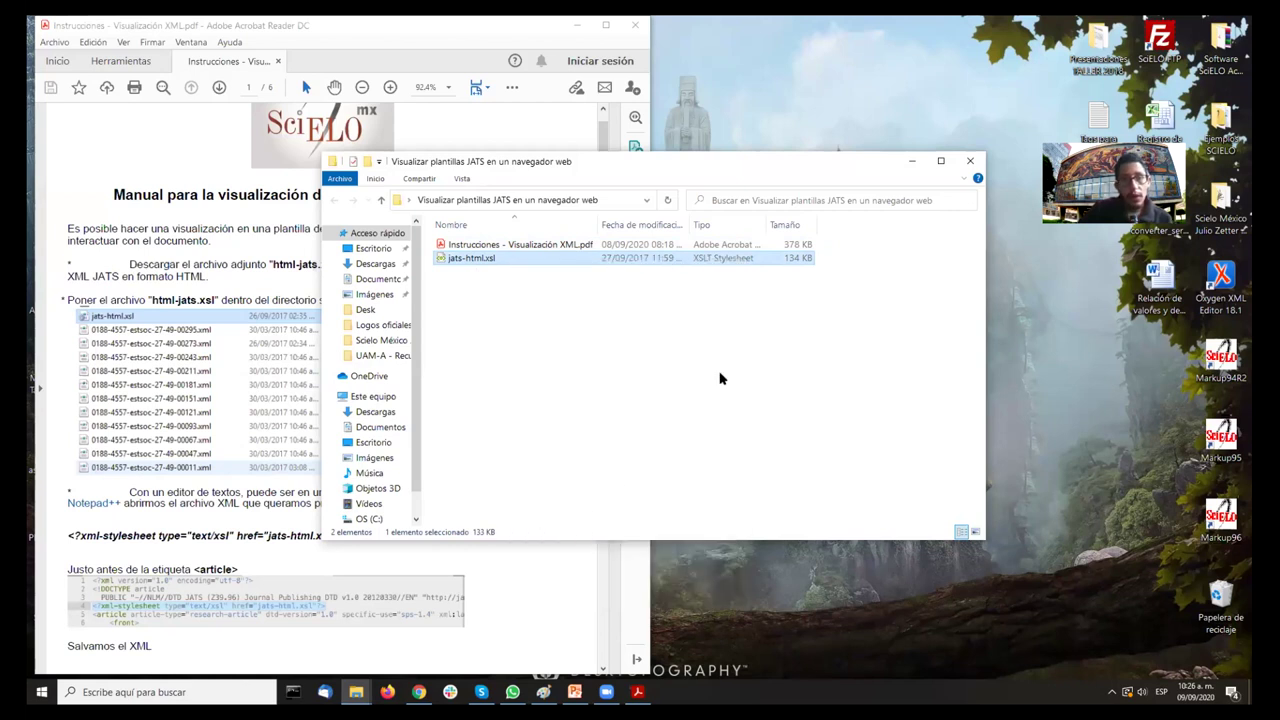
Step: Paste jats-html.xsl into the scielo_package folder under Marcados > markup_xml on the desktop
{"action": "left_click", "coordinate": [475, 46]}
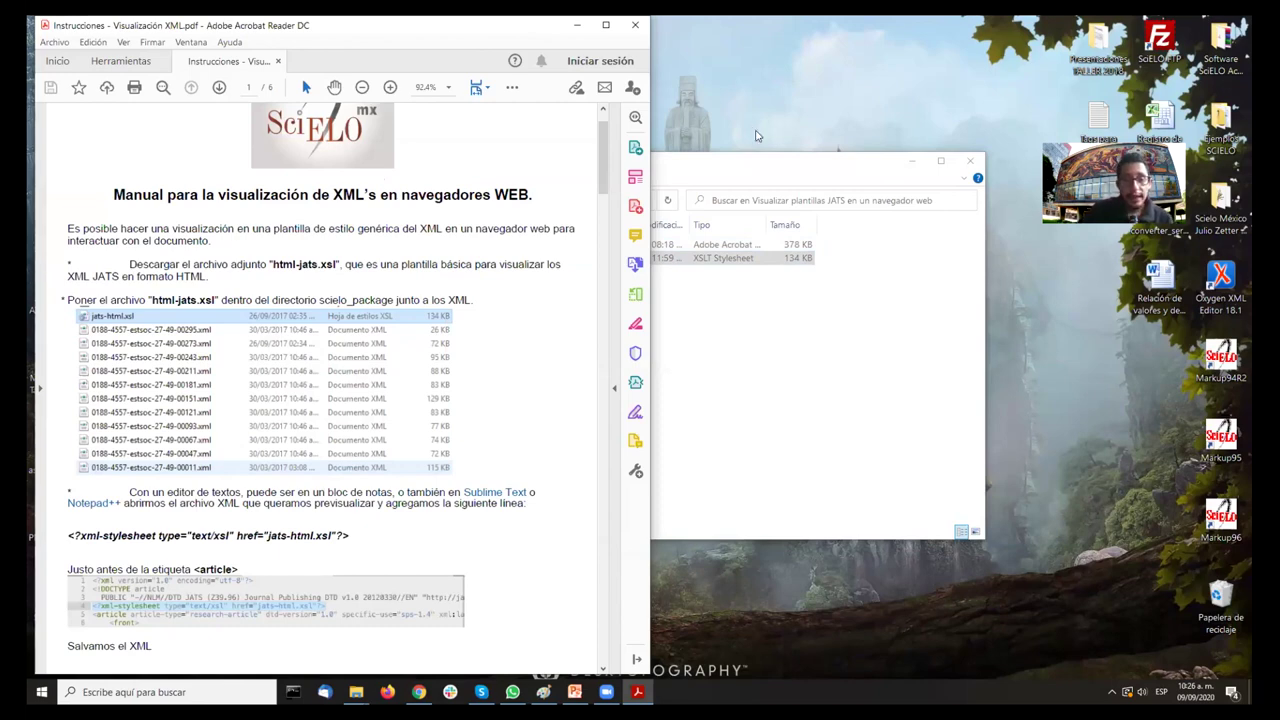
{"action": "key", "text": "super+d"}
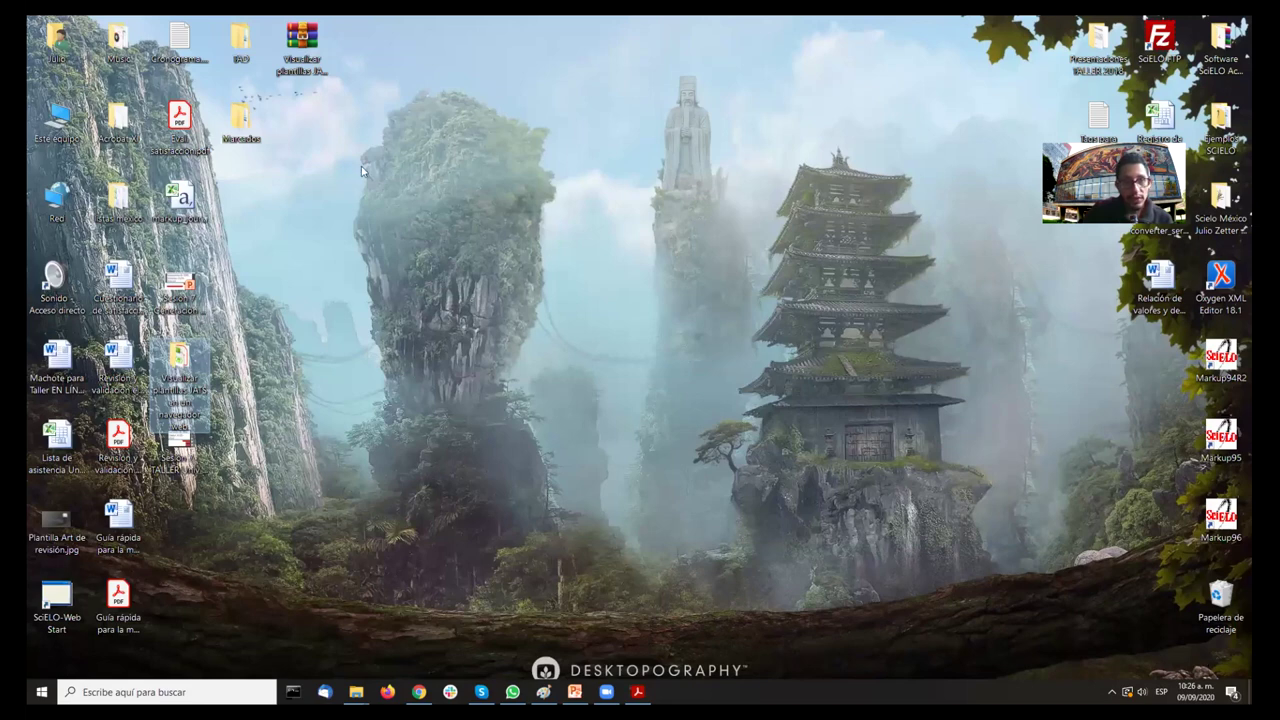
{"action": "double_click", "coordinate": [241, 120]}
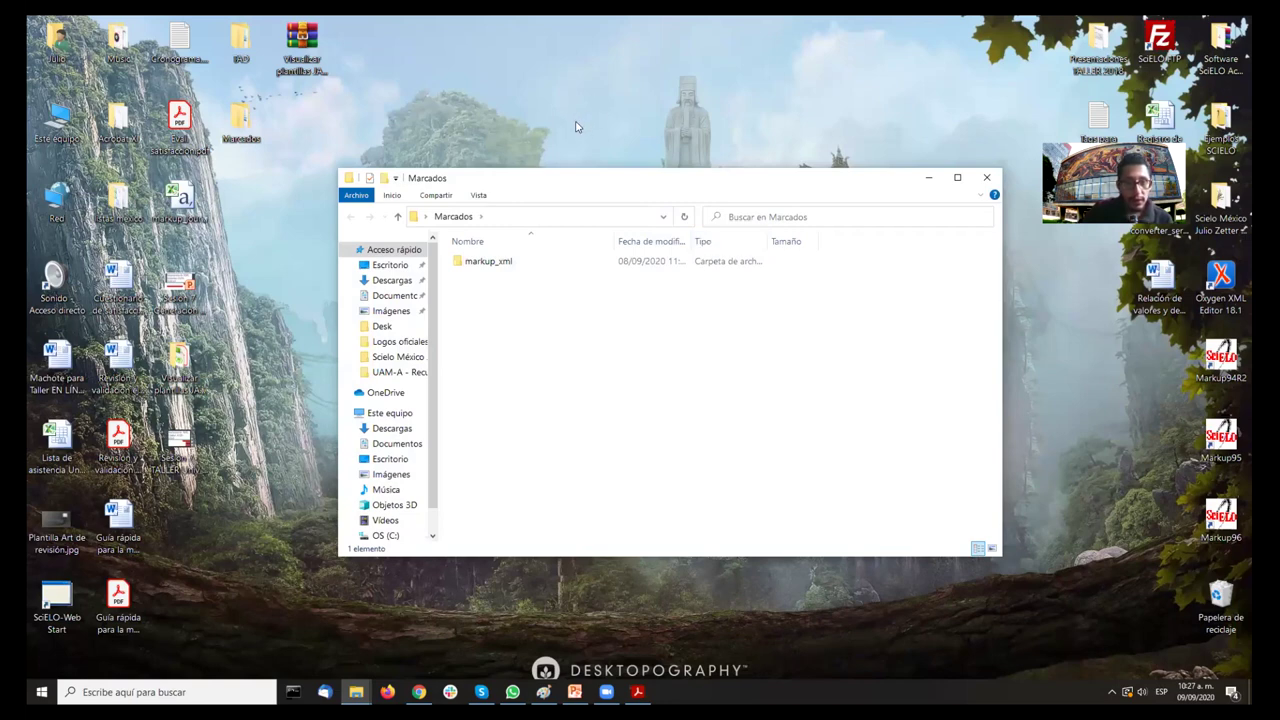
{"action": "double_click", "coordinate": [518, 263]}
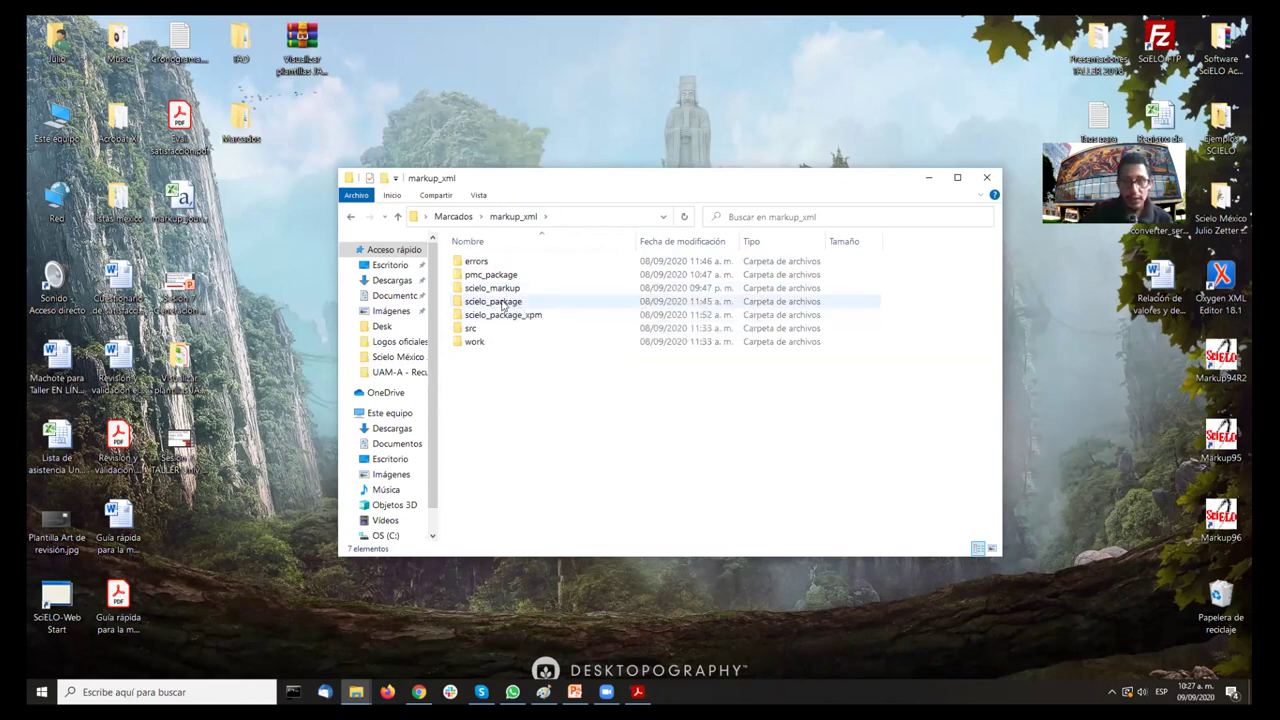
{"action": "double_click", "coordinate": [503, 305]}
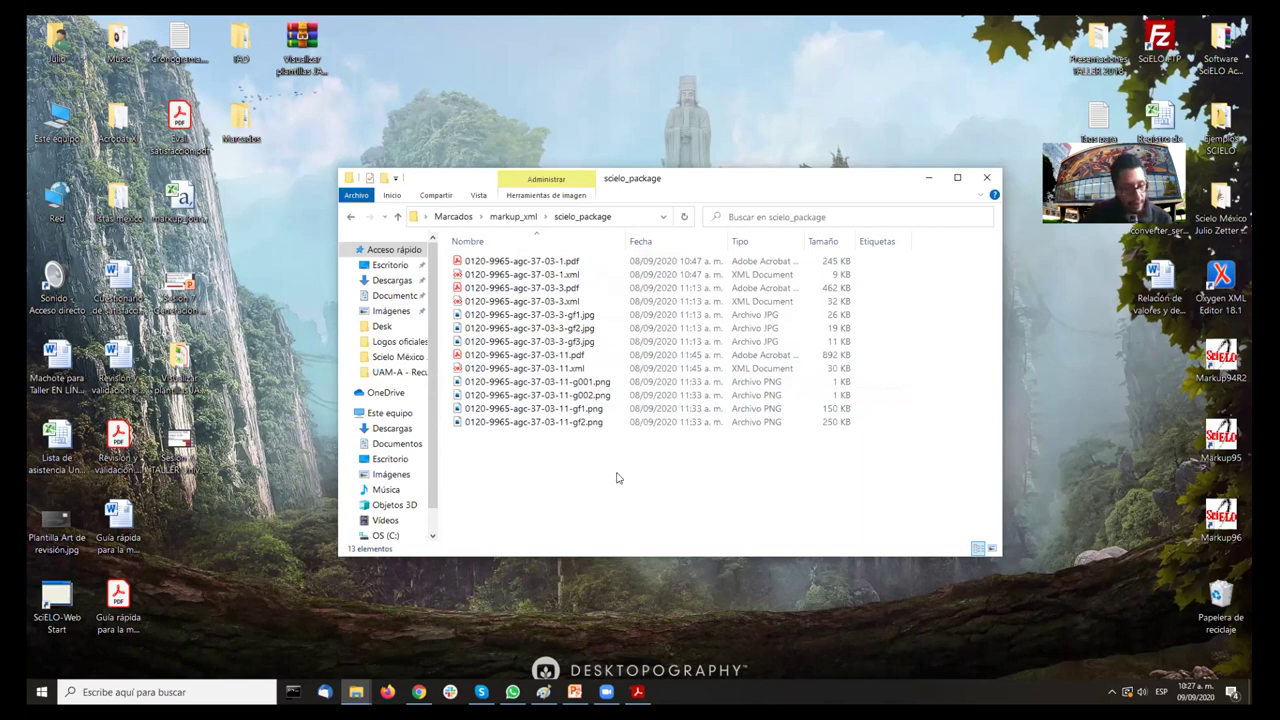
{"action": "key", "text": "ctrl+v"}
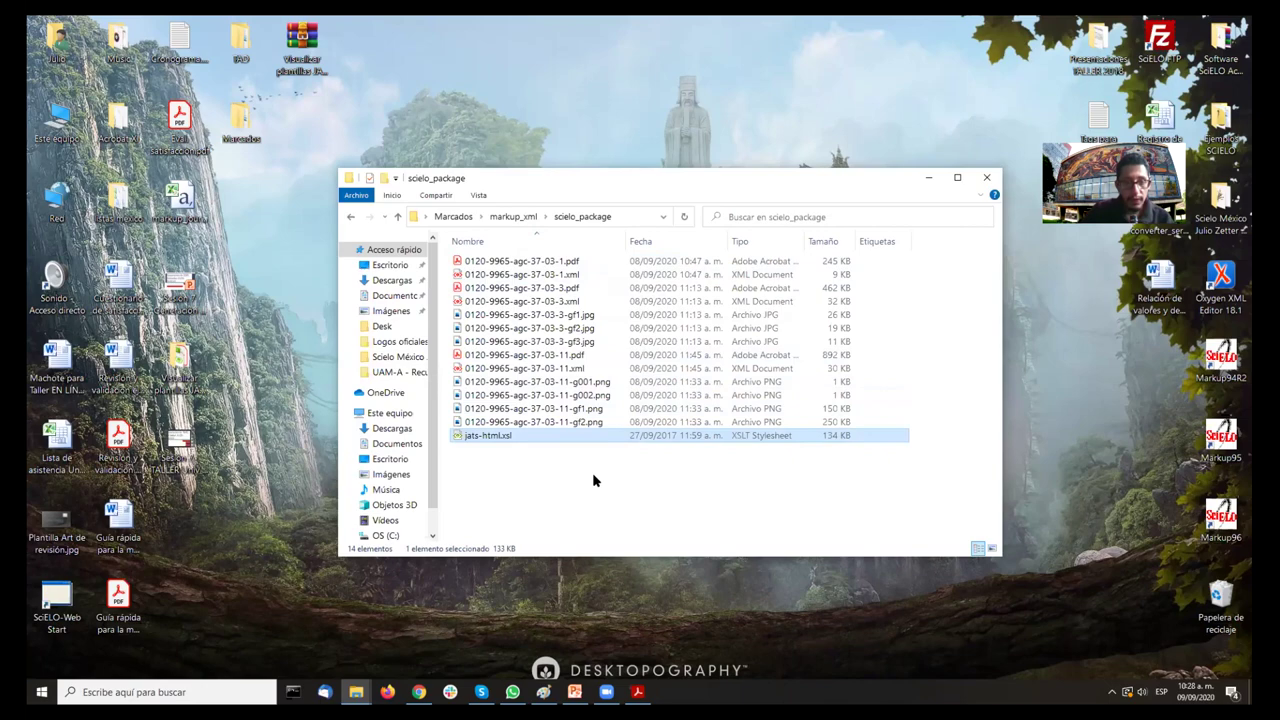
Step: Look up in the PDF manual which stylesheet line must be added to the XML and where it goes
{"action": "left_click", "coordinate": [637, 691]}
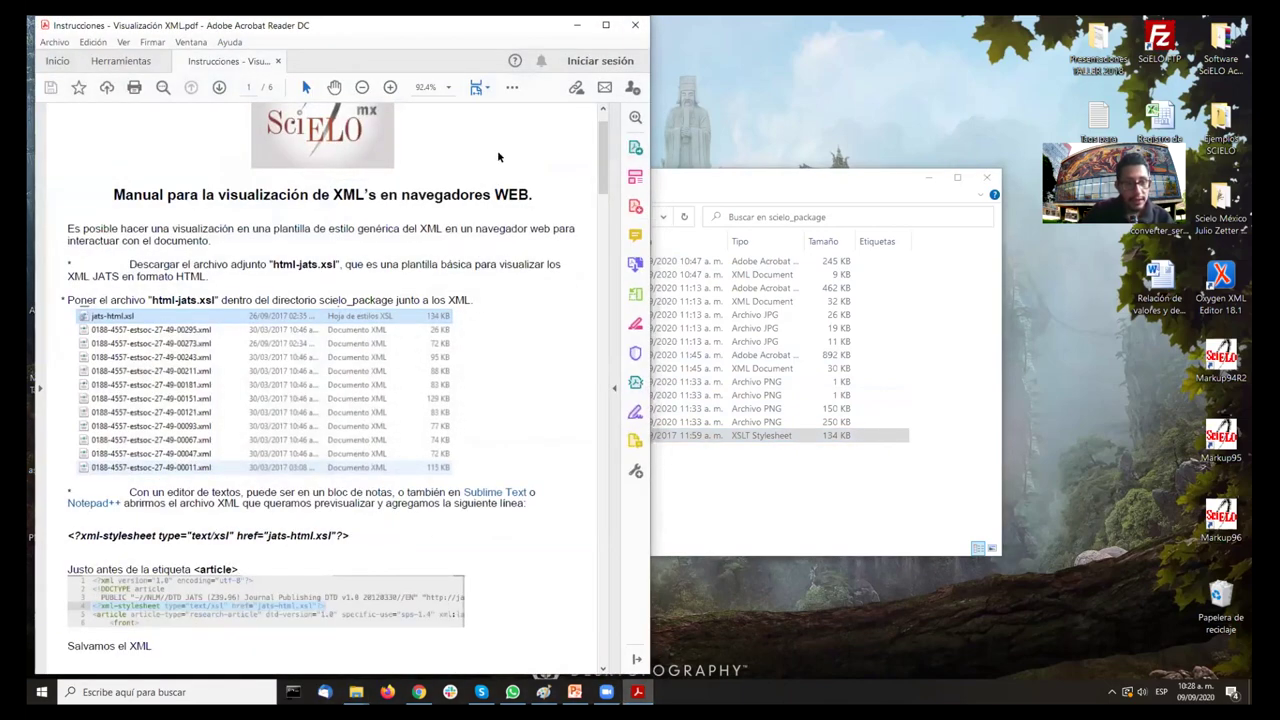
{"action": "scroll", "coordinate": [498, 157], "scroll_direction": "down", "scroll_amount": 3}
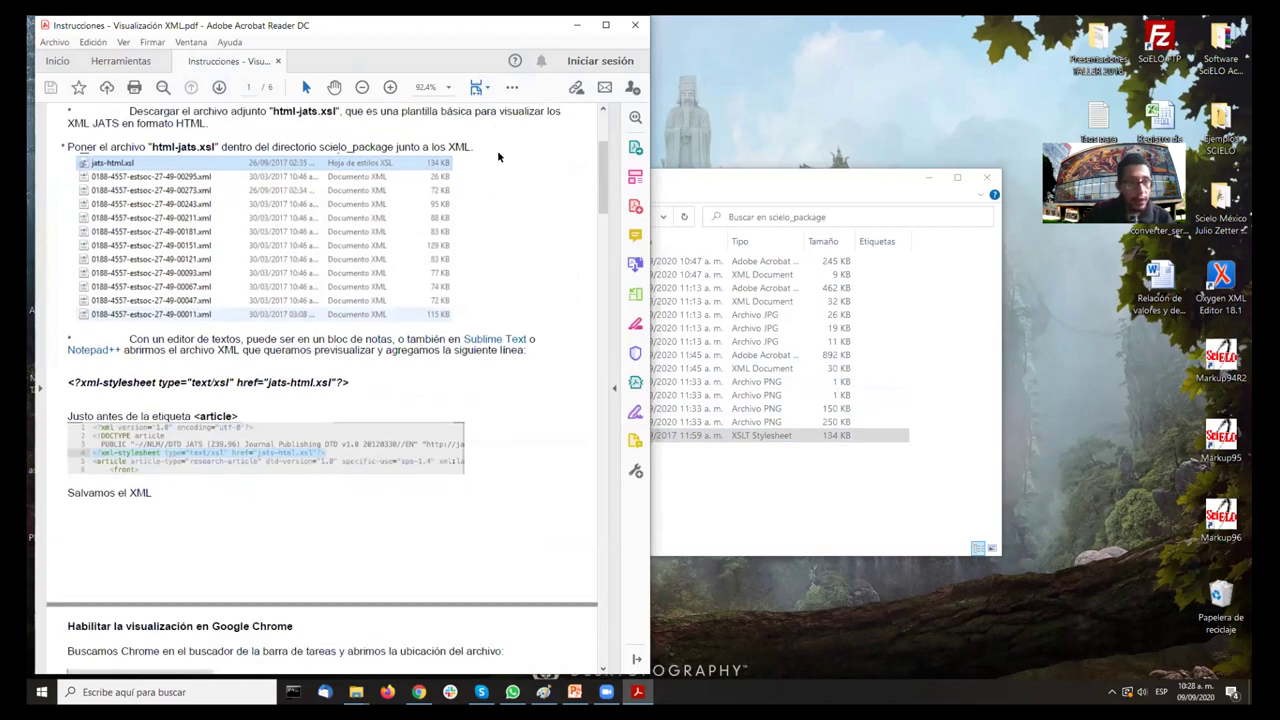
{"action": "scroll", "coordinate": [498, 157], "scroll_direction": "down", "scroll_amount": 1}
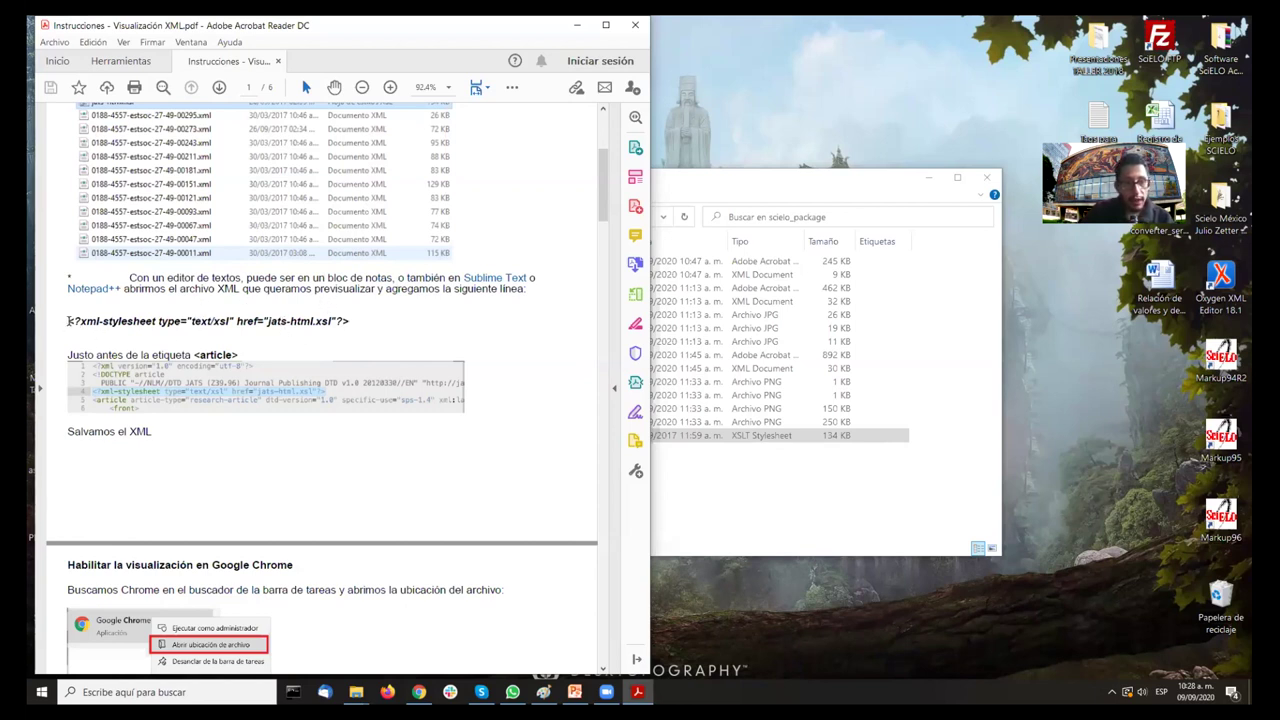
{"action": "scroll", "coordinate": [88, 342], "scroll_direction": "up", "scroll_amount": 2}
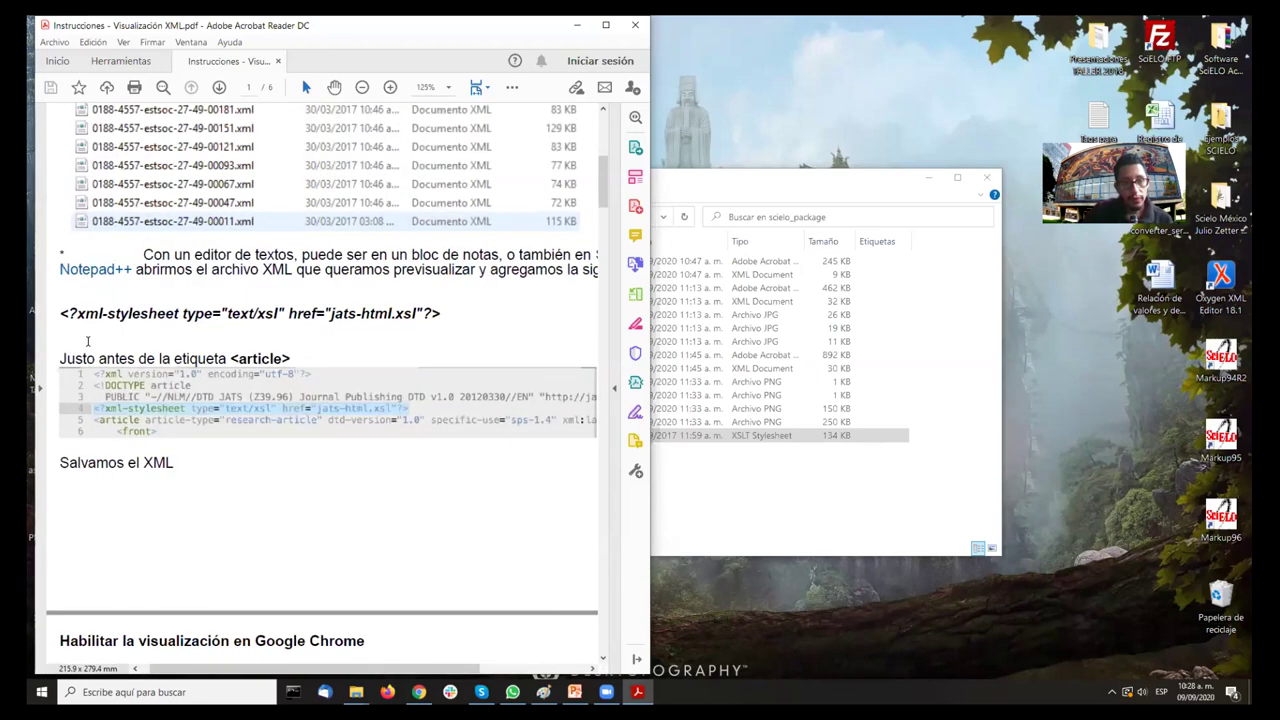
{"action": "scroll", "coordinate": [92, 342], "scroll_direction": "up", "scroll_amount": 1}
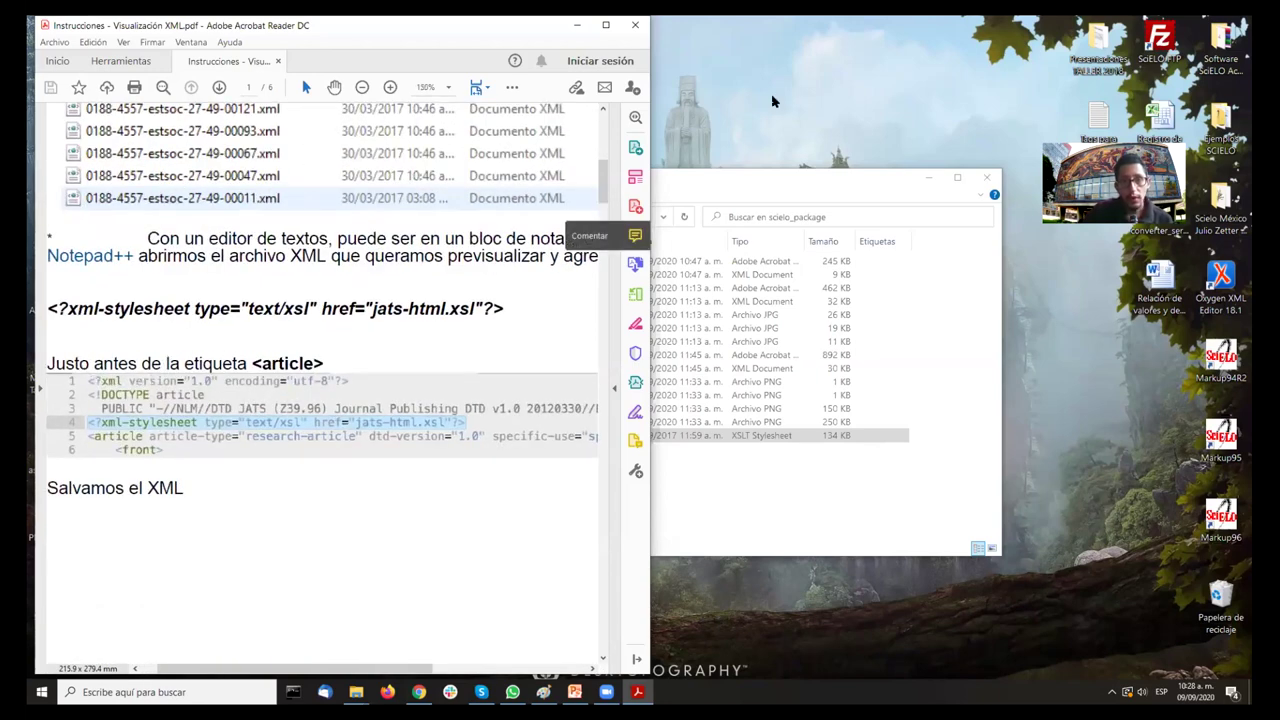
{"action": "left_click", "coordinate": [818, 108]}
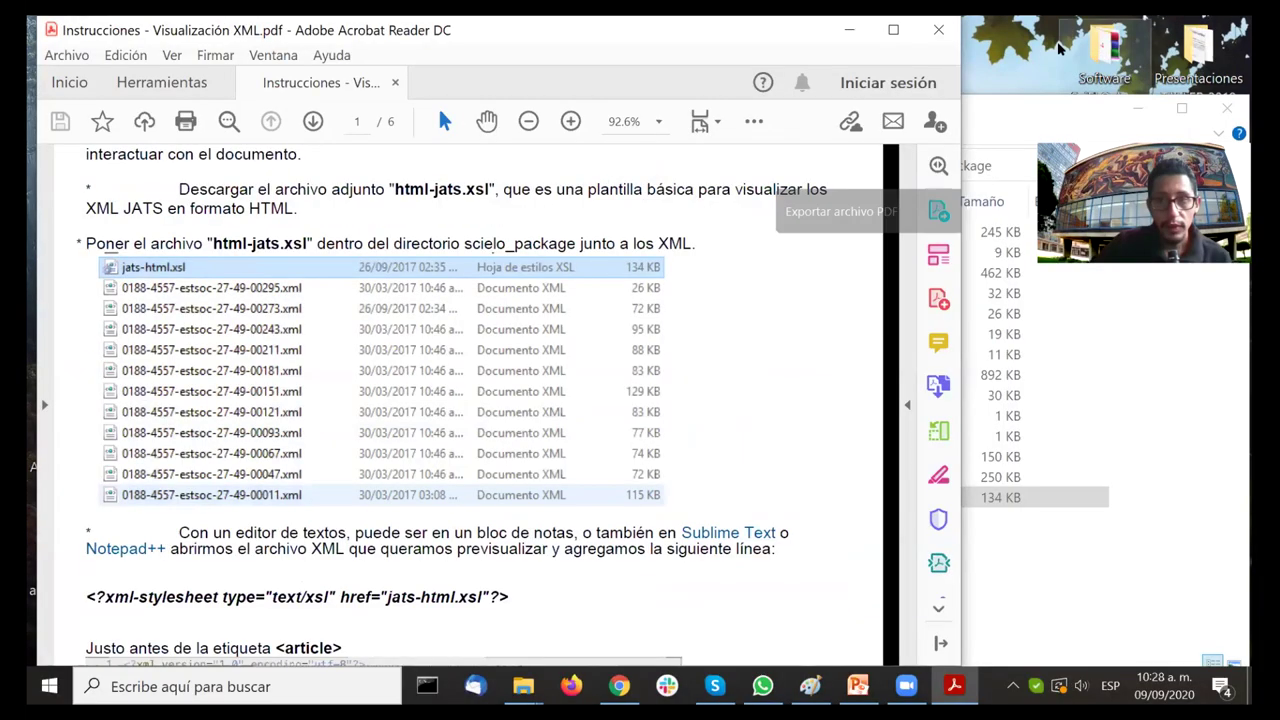
{"action": "left_click", "coordinate": [523, 686]}
{"action": "double_click", "coordinate": [988, 115]}
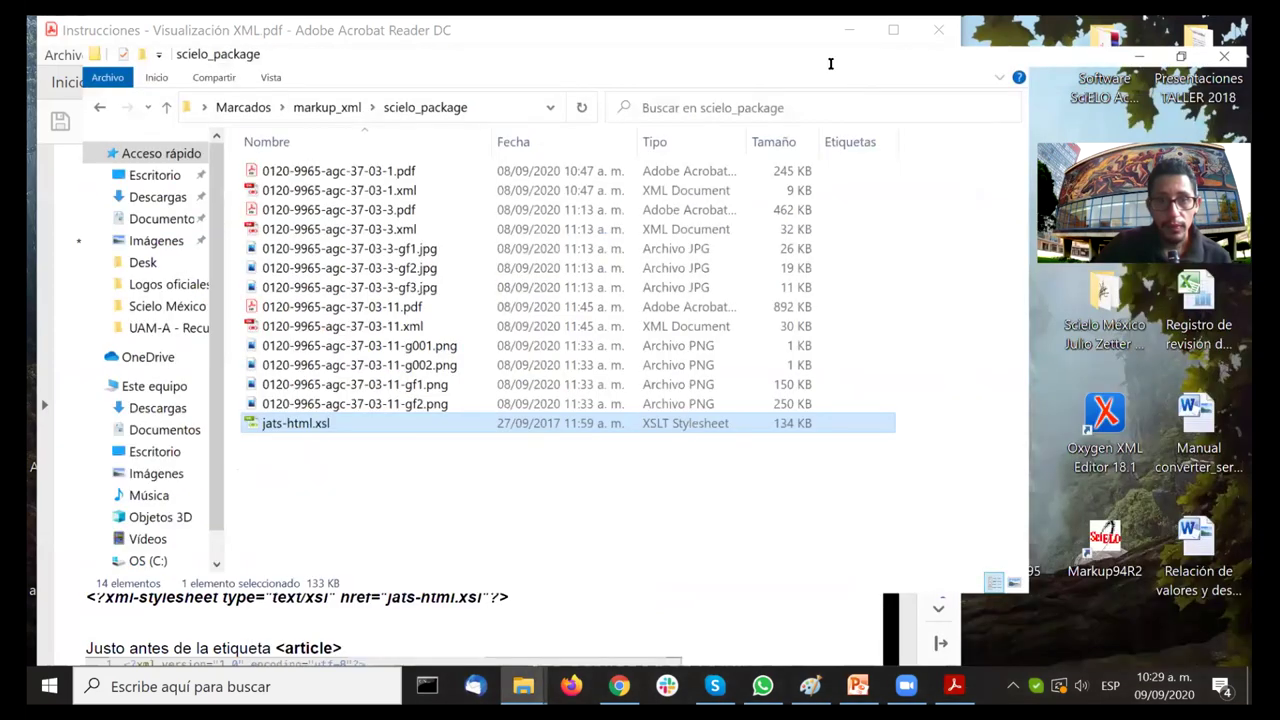
{"action": "double_click", "coordinate": [870, 32]}
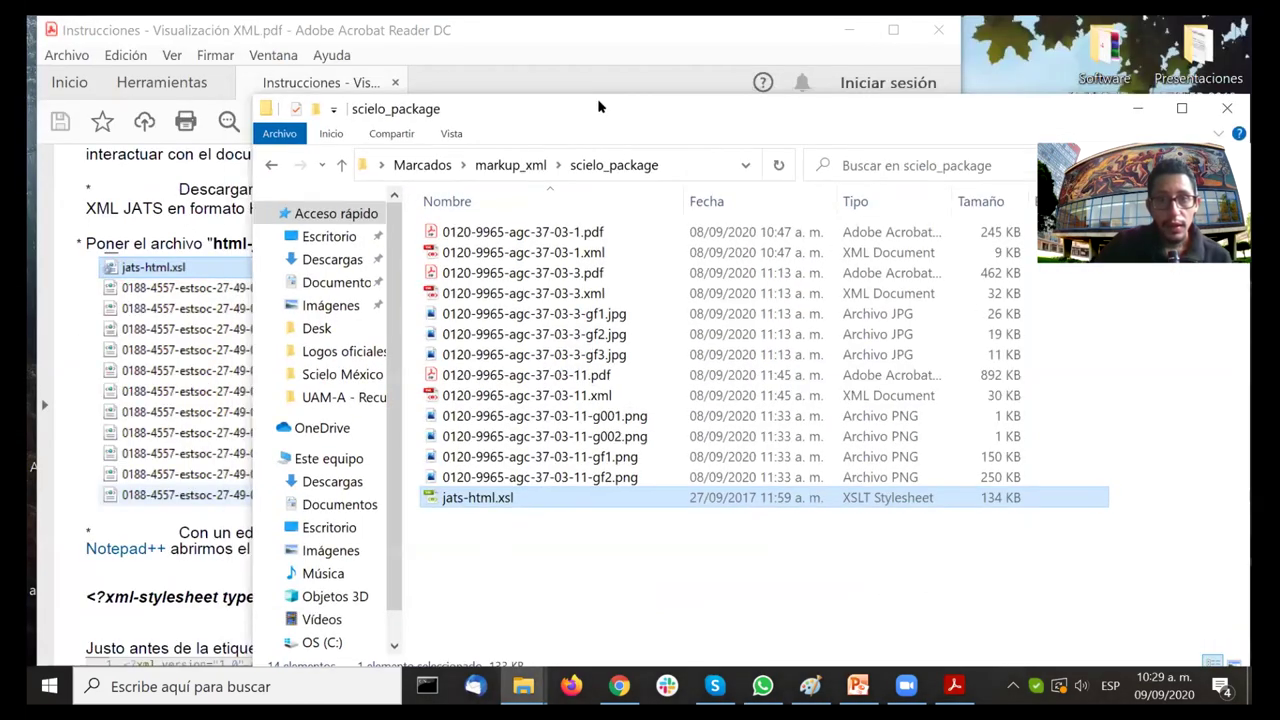
{"action": "double_click", "coordinate": [600, 106]}
{"action": "left_click", "coordinate": [1114, 38]}
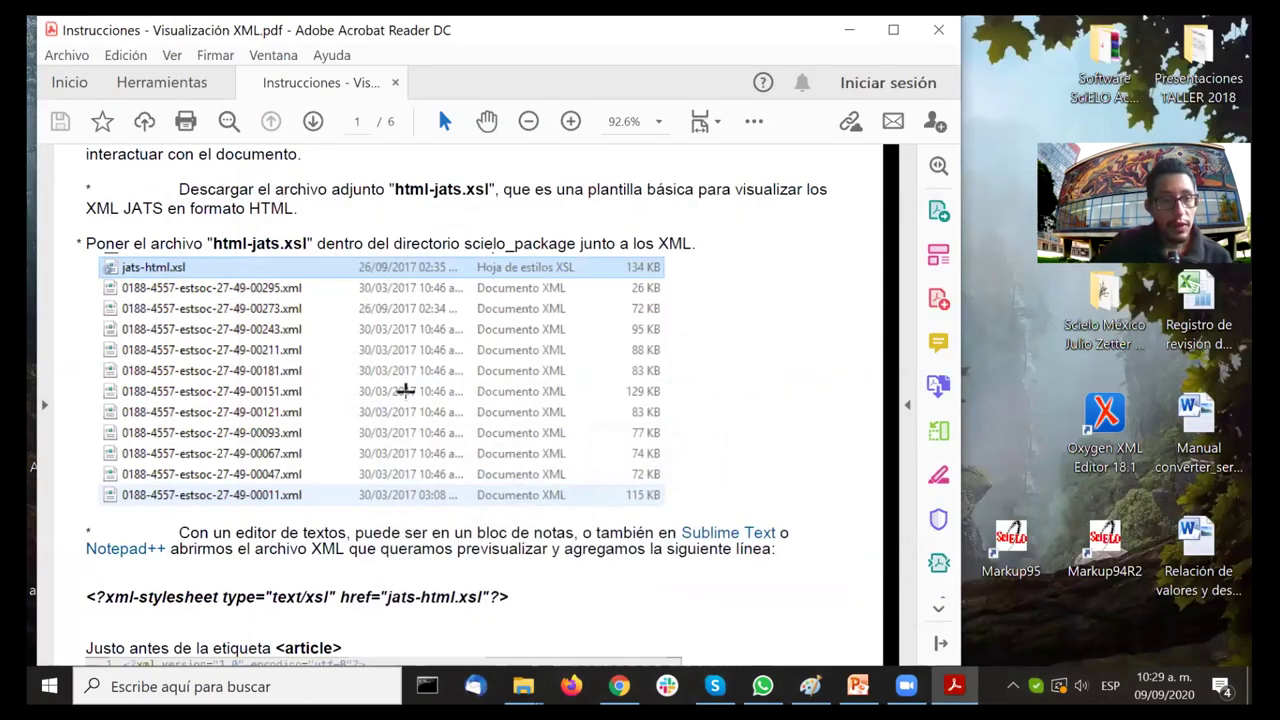
Step: Select the line <?xml-stylesheet type="text/xsl" href="jats-html.xsl"?> in the PDF manual
{"action": "scroll", "coordinate": [72, 304], "scroll_direction": "down", "scroll_amount": 5}
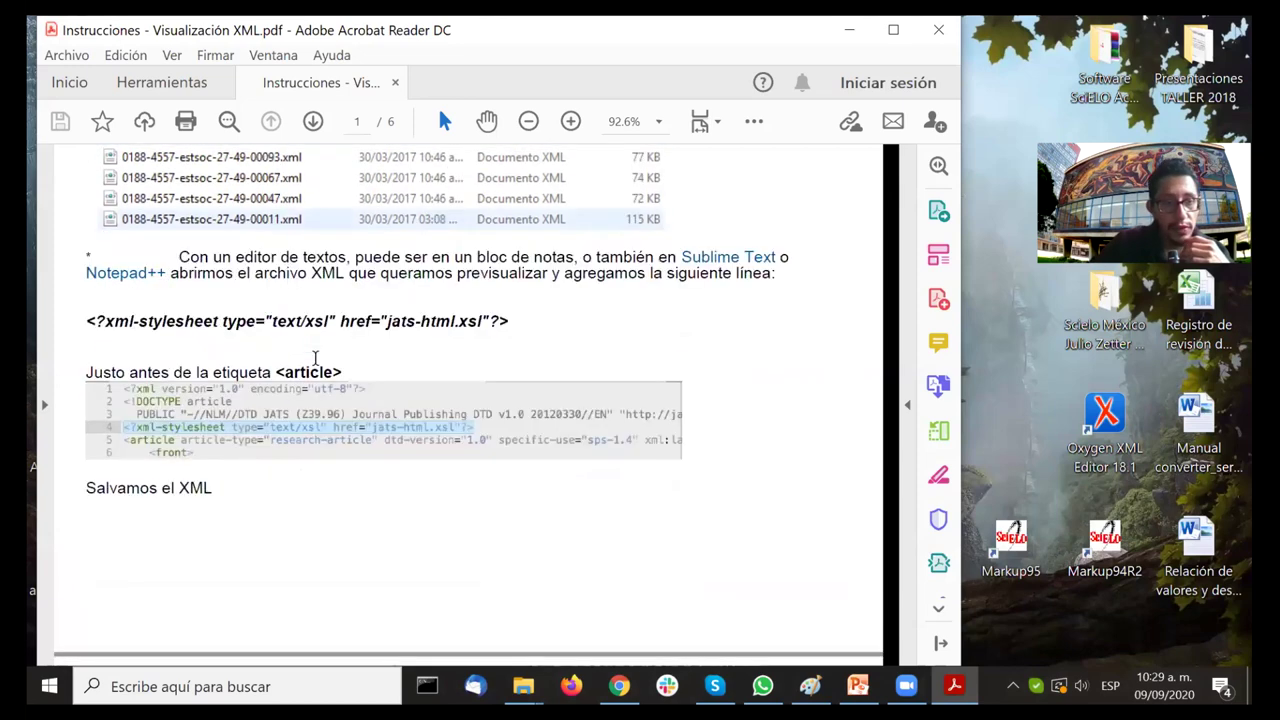
{"action": "left_click_drag", "start_coordinate": [386, 320], "coordinate": [522, 319]}
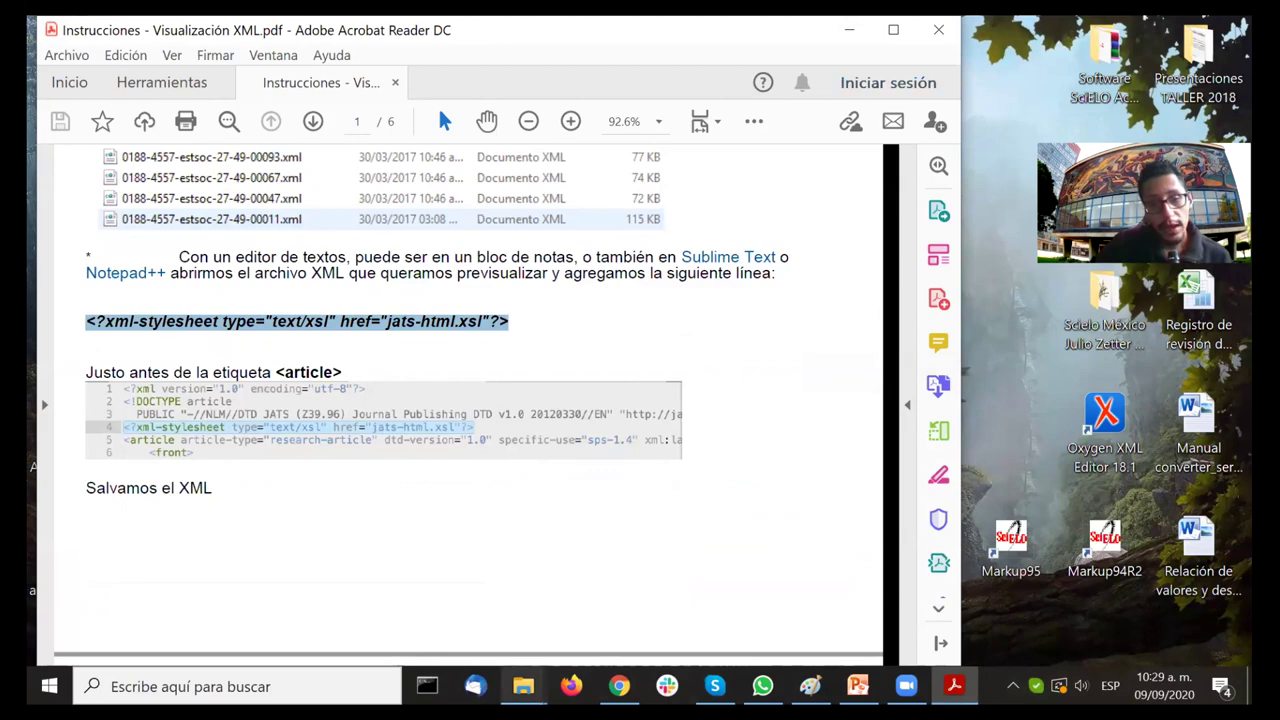
Step: Close the other two folder windows and bring the scielo_package folder in front of the manual
{"action": "mouse_move", "coordinate": [523, 690]}
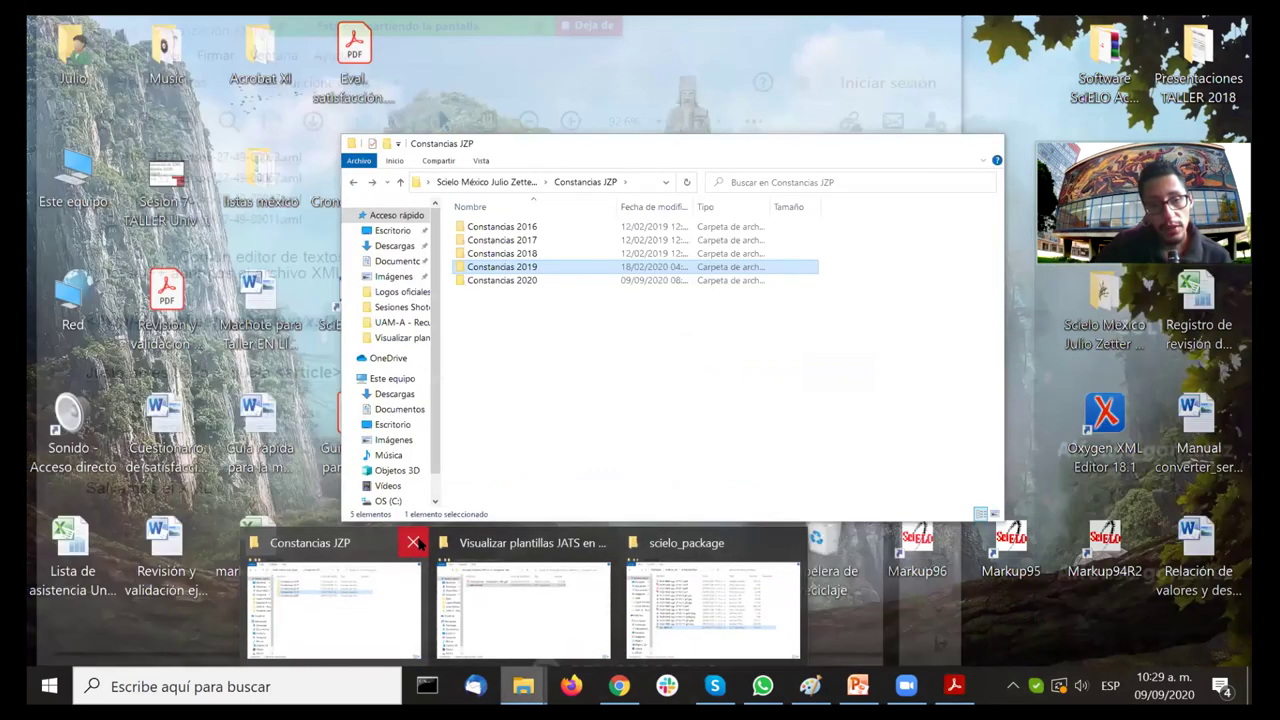
{"action": "left_click", "coordinate": [420, 545]}
{"action": "left_click", "coordinate": [508, 543]}
{"action": "mouse_move", "coordinate": [538, 594]}
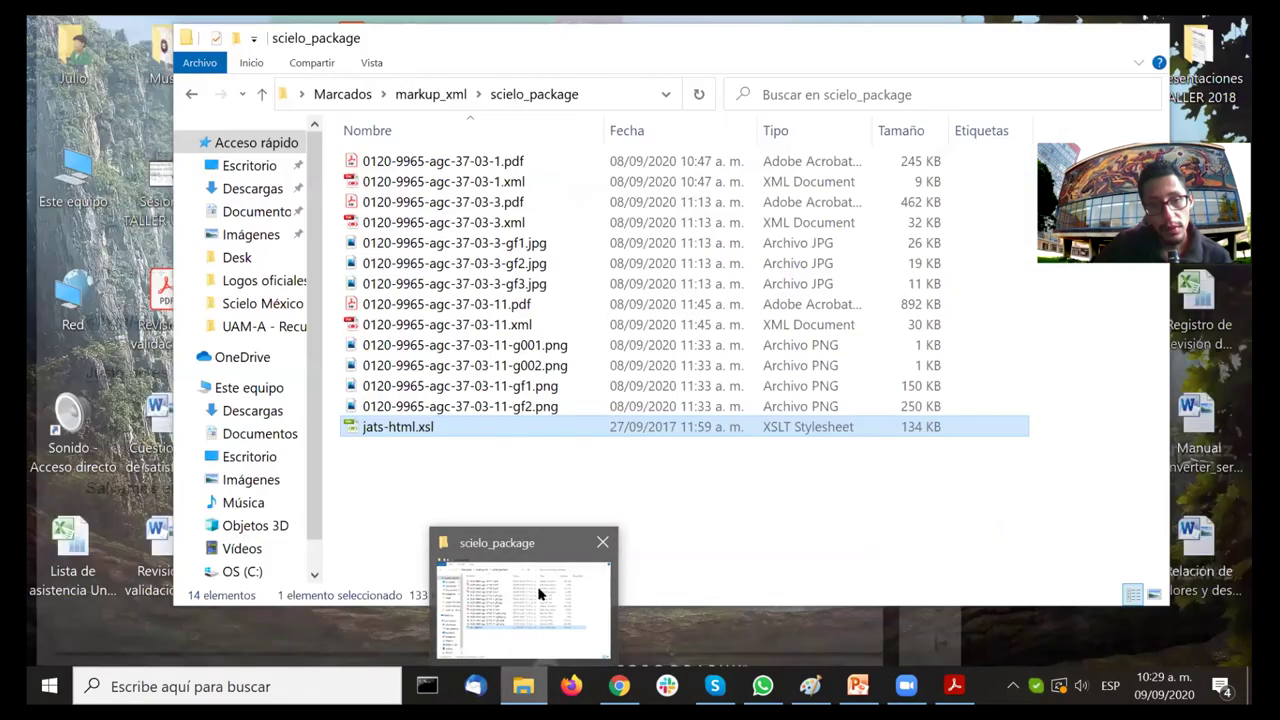
{"action": "left_click", "coordinate": [596, 484]}
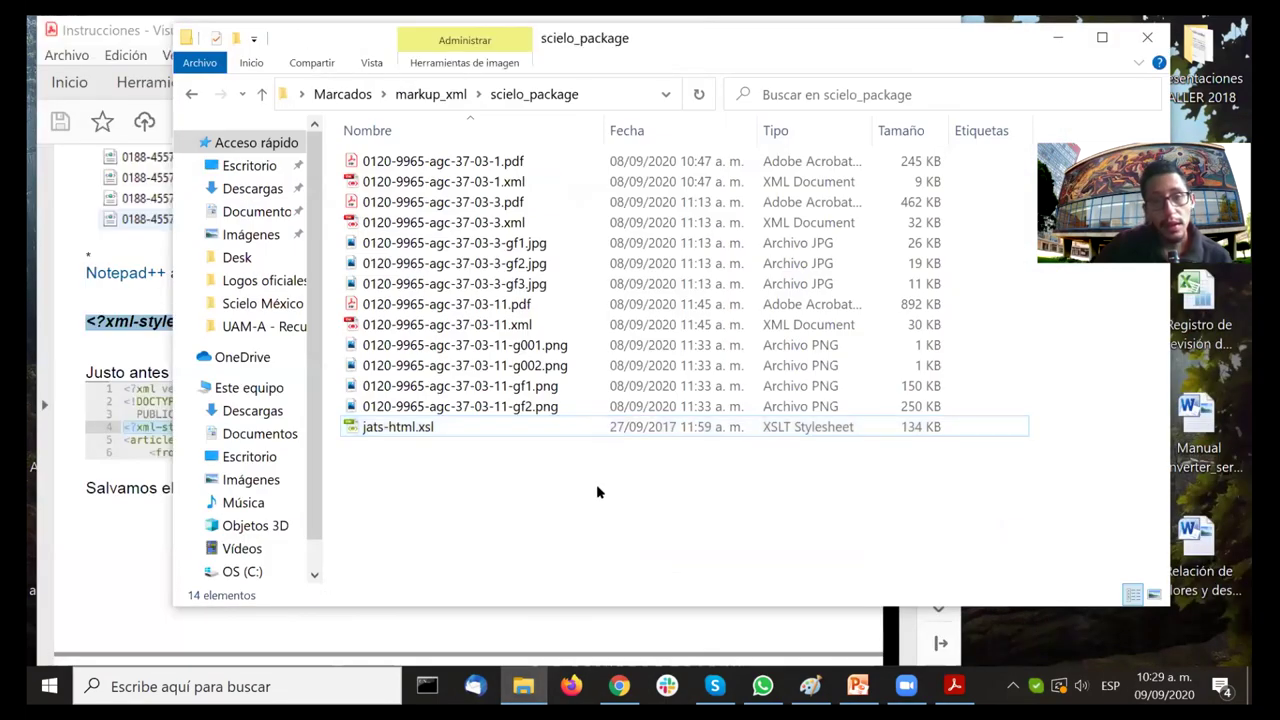
{"action": "left_click_drag", "start_coordinate": [730, 39], "coordinate": [689, 51]}
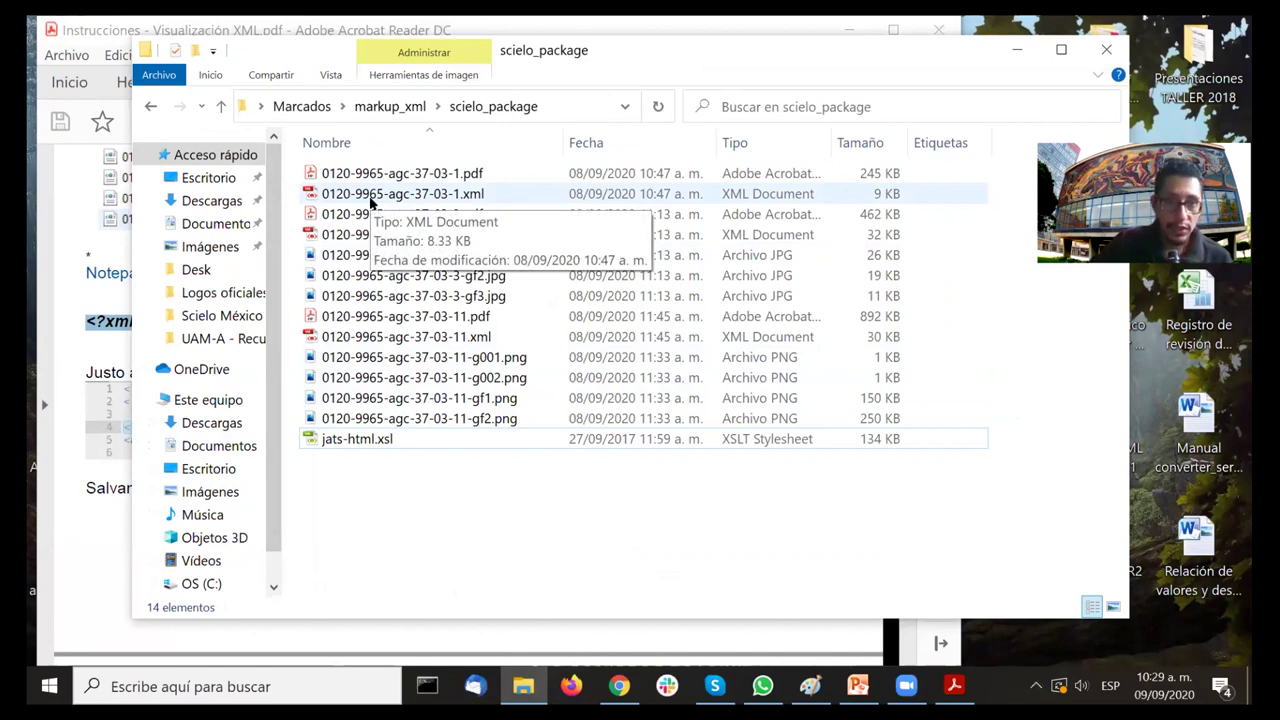
Step: Open 0120-9965-agc-37-03-1.xml in Notepad, look through its contents, and close it without editing
{"action": "right_click", "coordinate": [371, 201]}
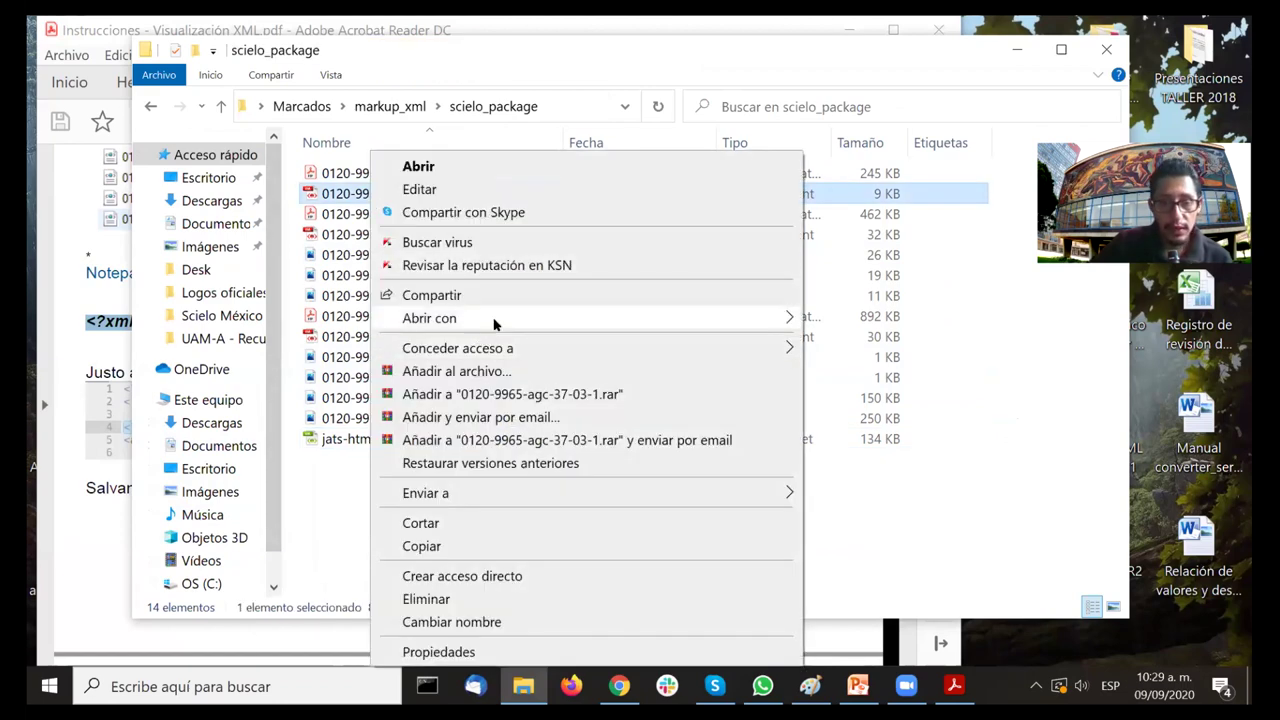
{"action": "mouse_move", "coordinate": [495, 320]}
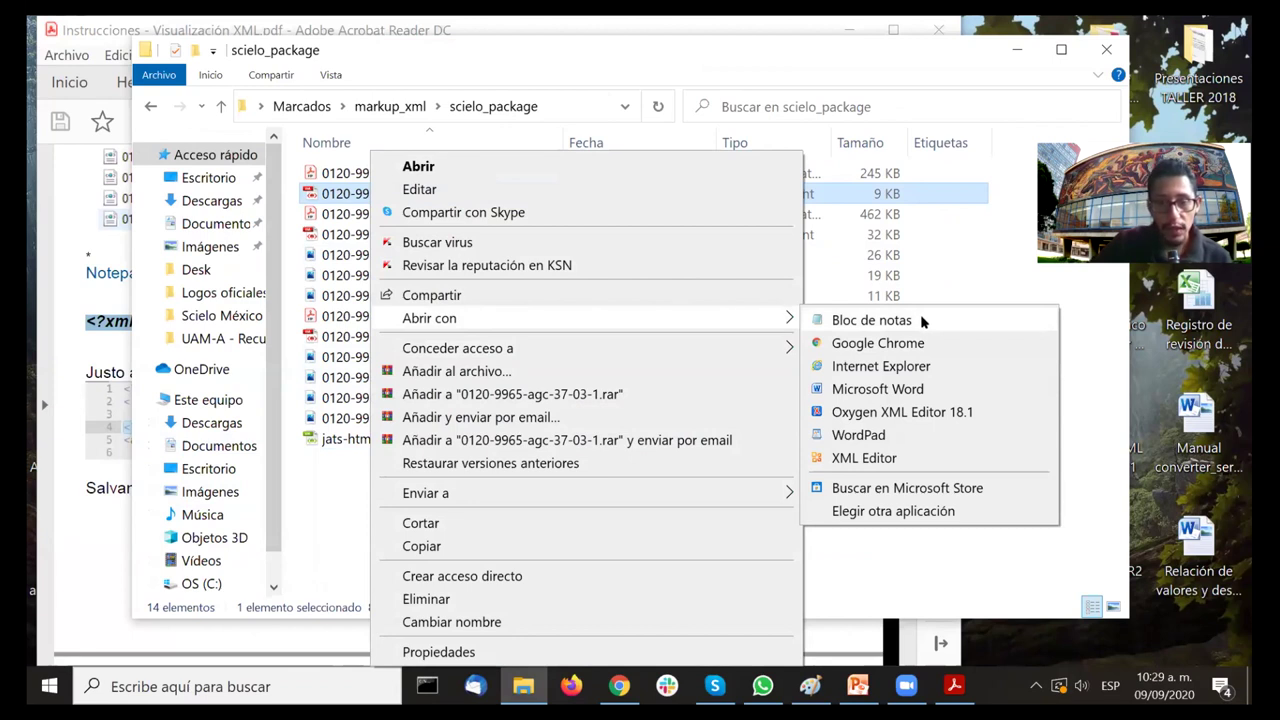
{"action": "left_click", "coordinate": [922, 320]}
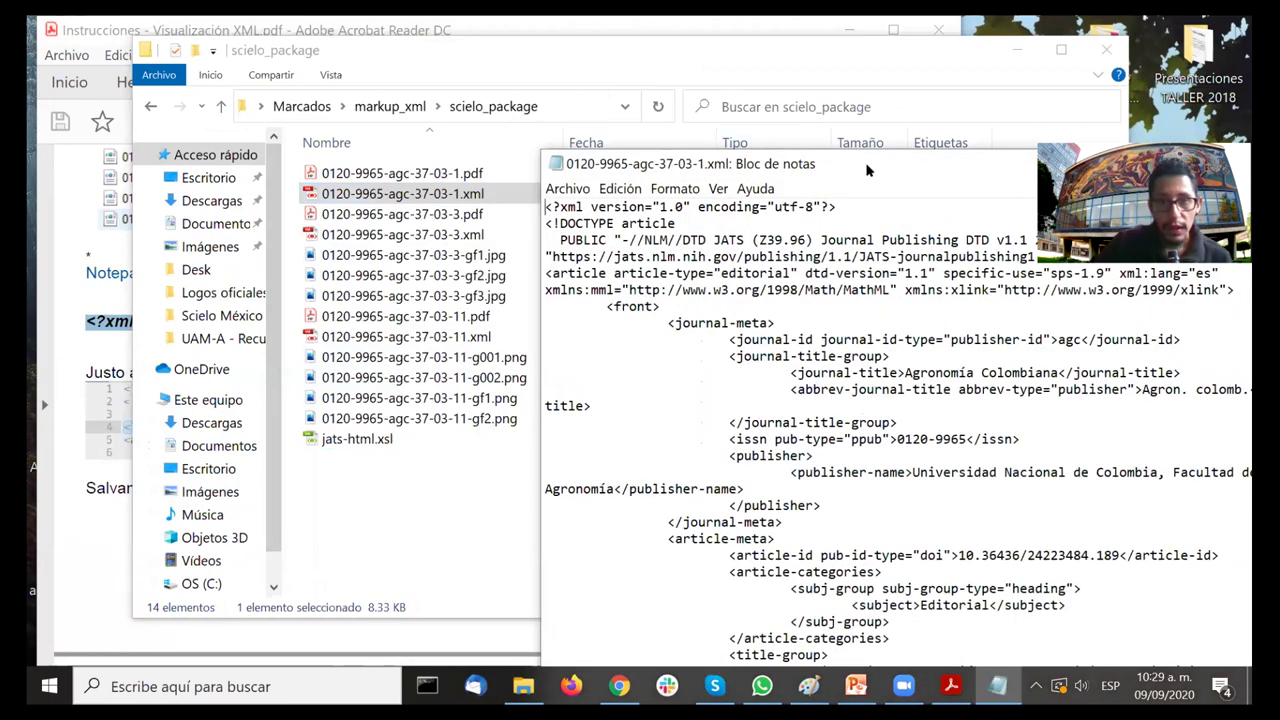
{"action": "left_click_drag", "start_coordinate": [867, 170], "coordinate": [489, 56]}
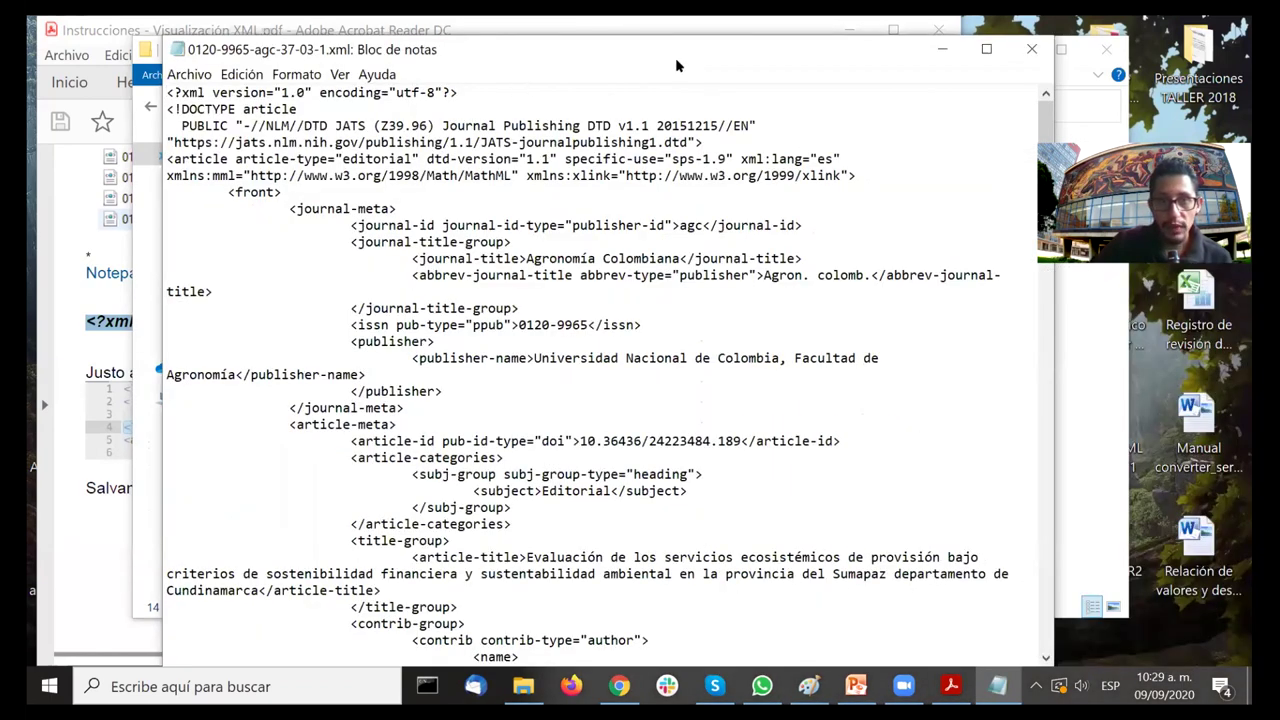
{"action": "left_click_drag", "start_coordinate": [674, 51], "coordinate": [591, 53]}
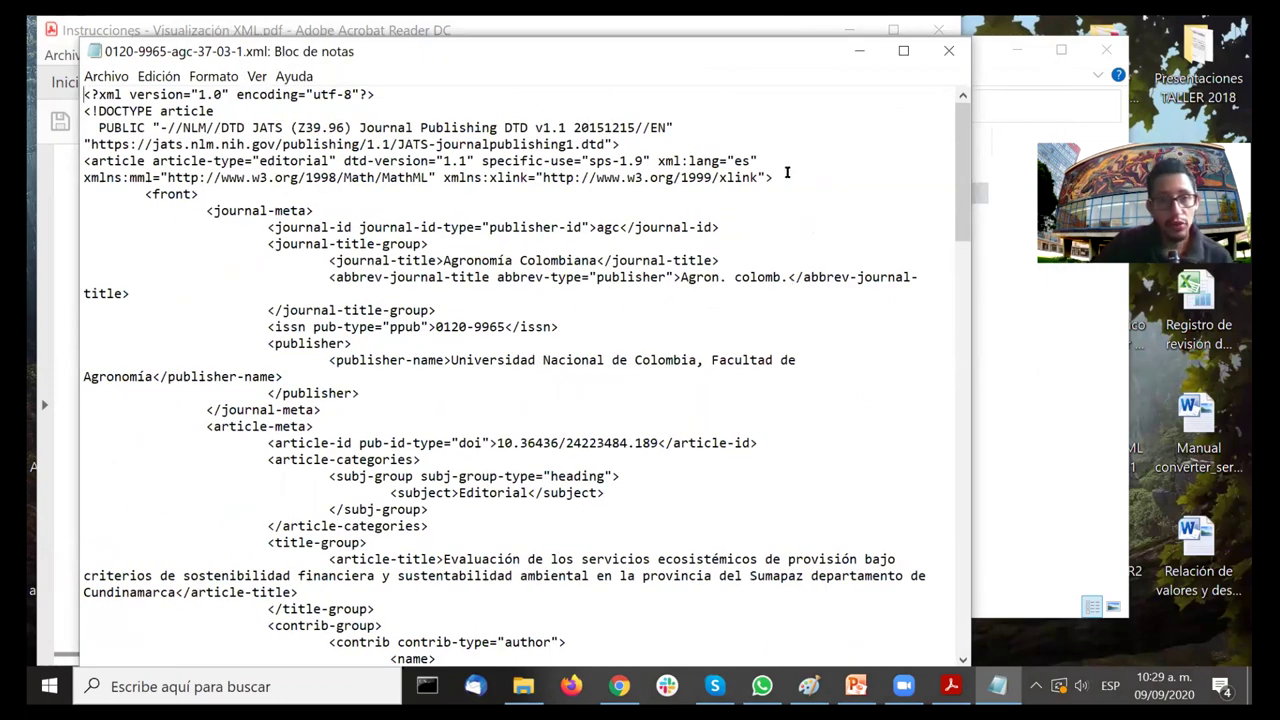
{"action": "scroll", "coordinate": [787, 160], "scroll_direction": "down", "scroll_amount": 11}
{"action": "scroll", "coordinate": [787, 160], "scroll_direction": "down", "scroll_amount": 20}
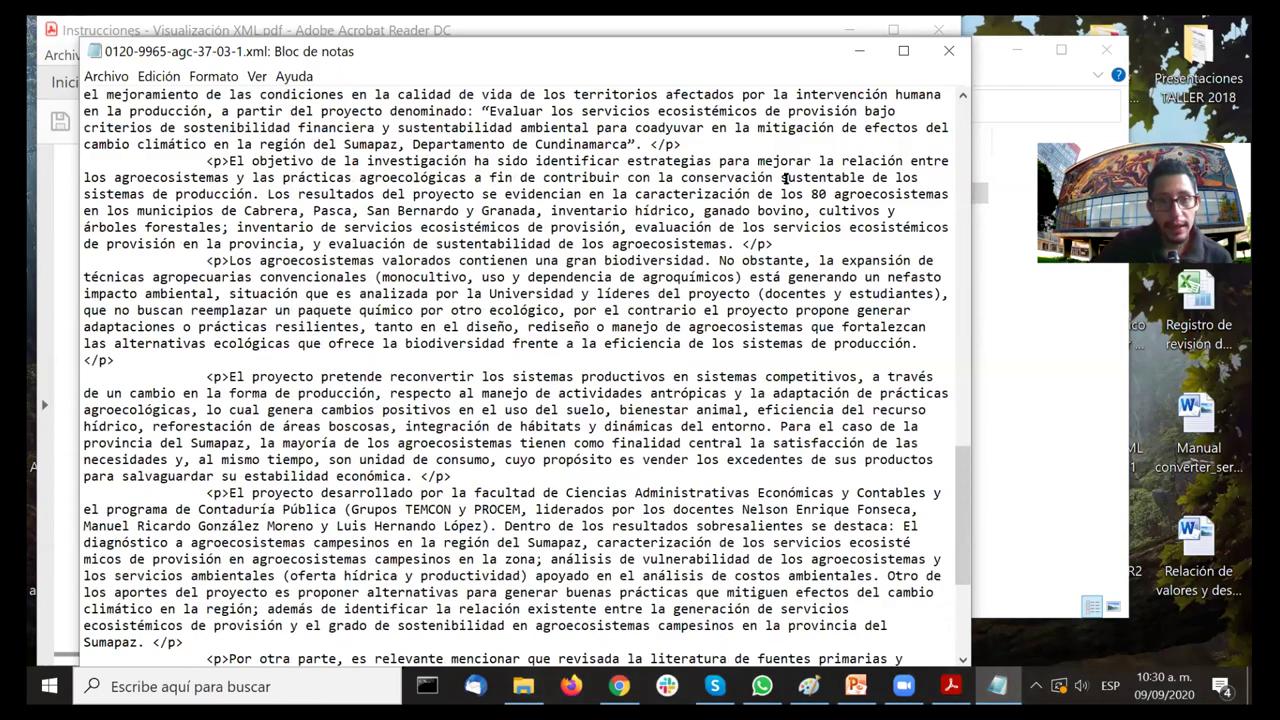
{"action": "scroll", "coordinate": [910, 40], "scroll_direction": "down", "scroll_amount": 6}
{"action": "left_click", "coordinate": [947, 52]}
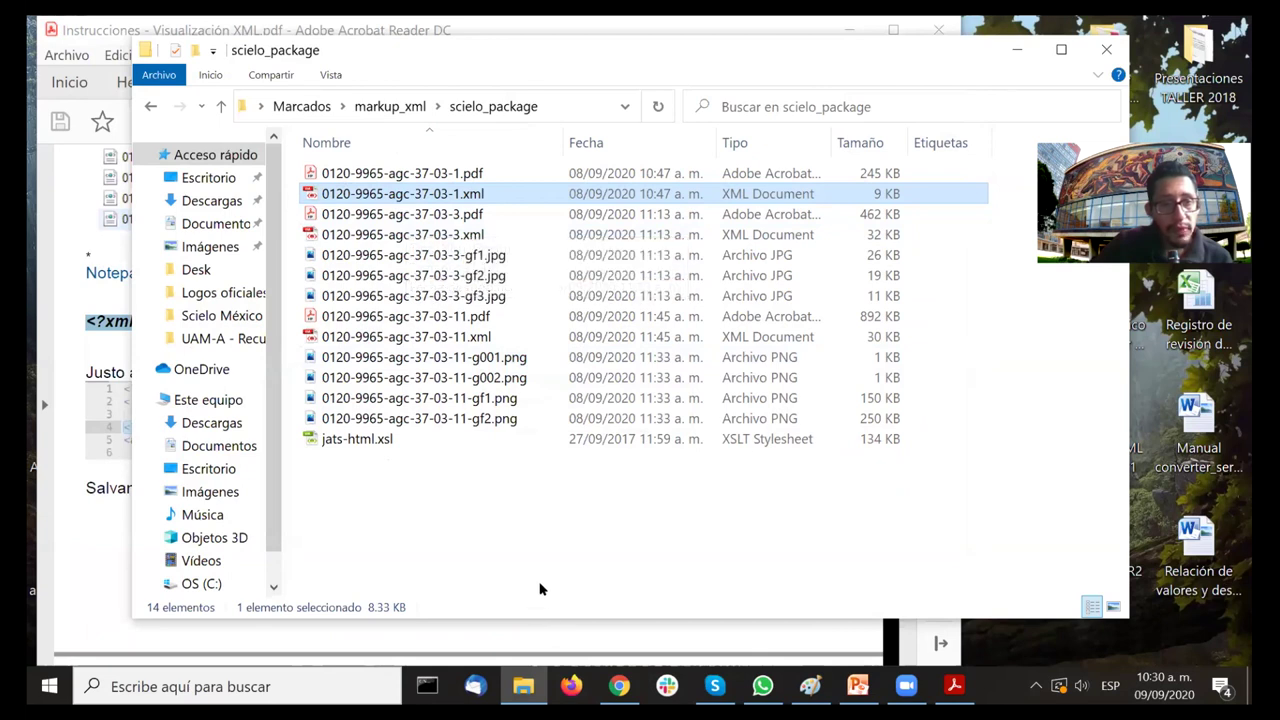
Step: Open 0120-9965-agc-37-03-3.xml in Notepad and insert the line <?xml-stylesheet type="text/xsl" href="jats-html.xsl"?> just before the <article> tag
{"action": "left_click", "coordinate": [457, 235]}
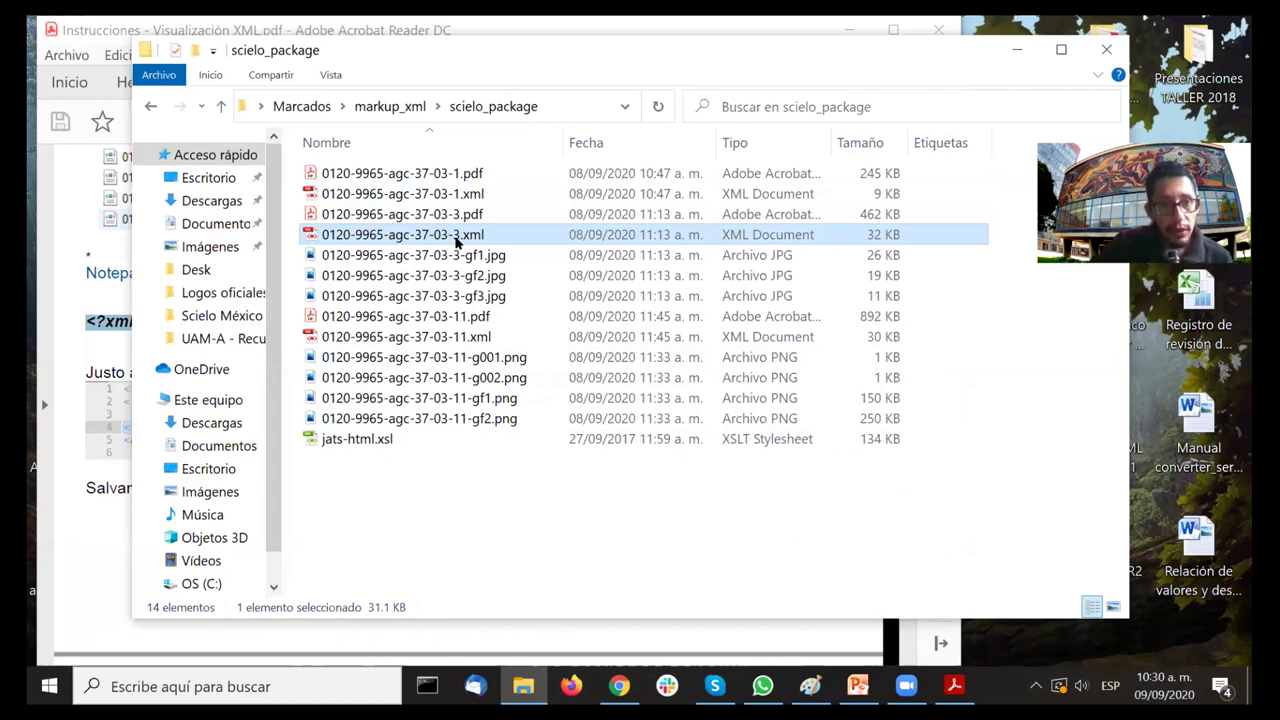
{"action": "right_click", "coordinate": [456, 240]}
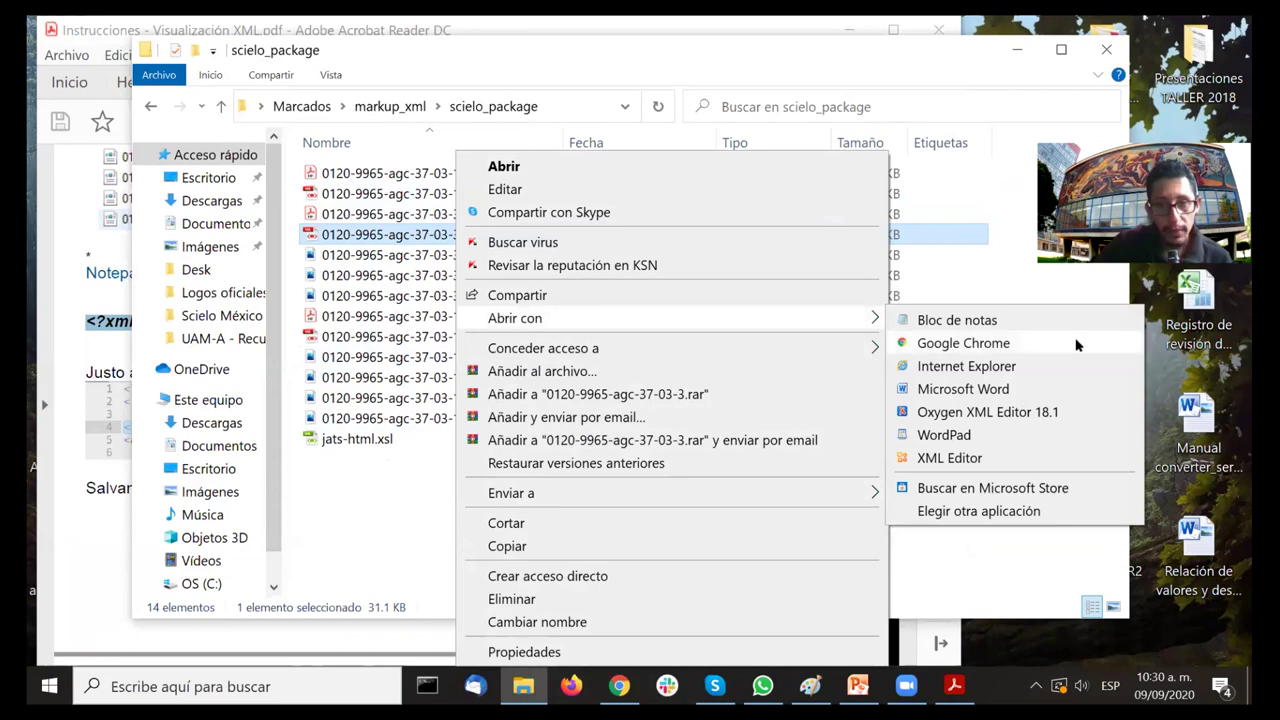
{"action": "left_click", "coordinate": [1050, 322]}
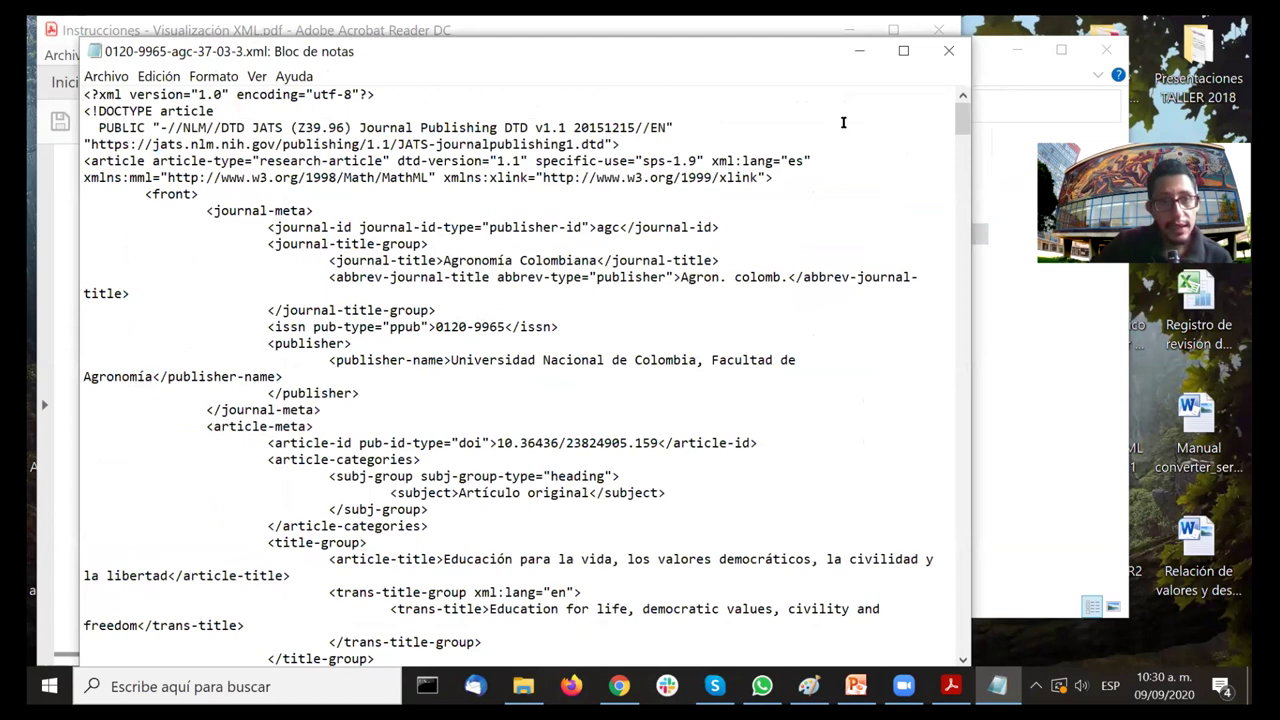
{"action": "left_click", "coordinate": [661, 144]}
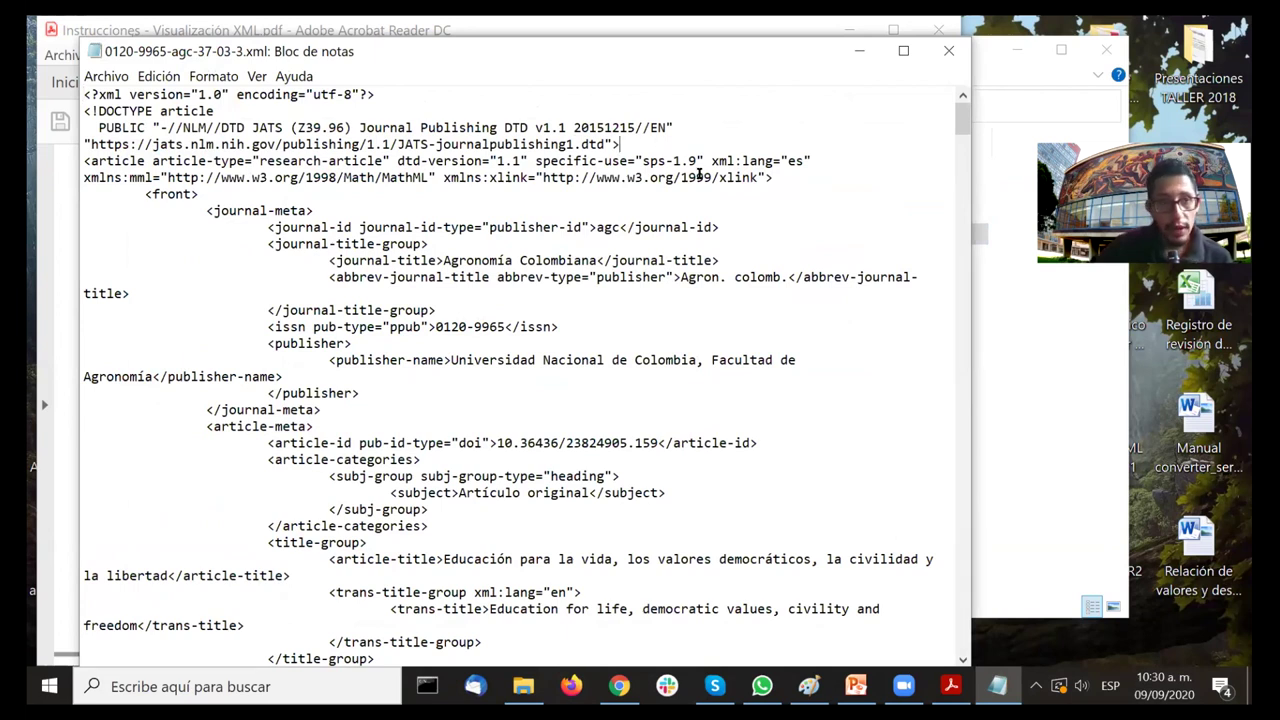
{"action": "key", "text": "Return"}
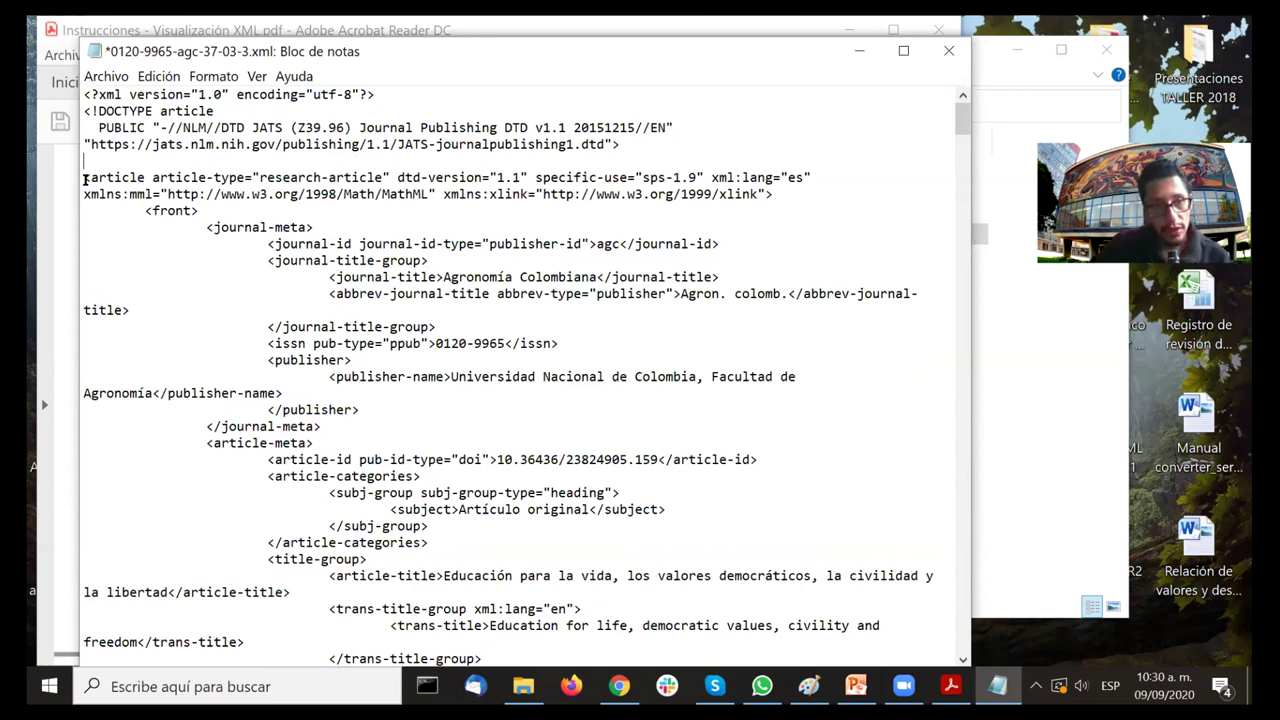
{"action": "type", "text": "<?xml-stylesheet type=\"text/xsl\" href=\"jats-html.xsl\"?>"}
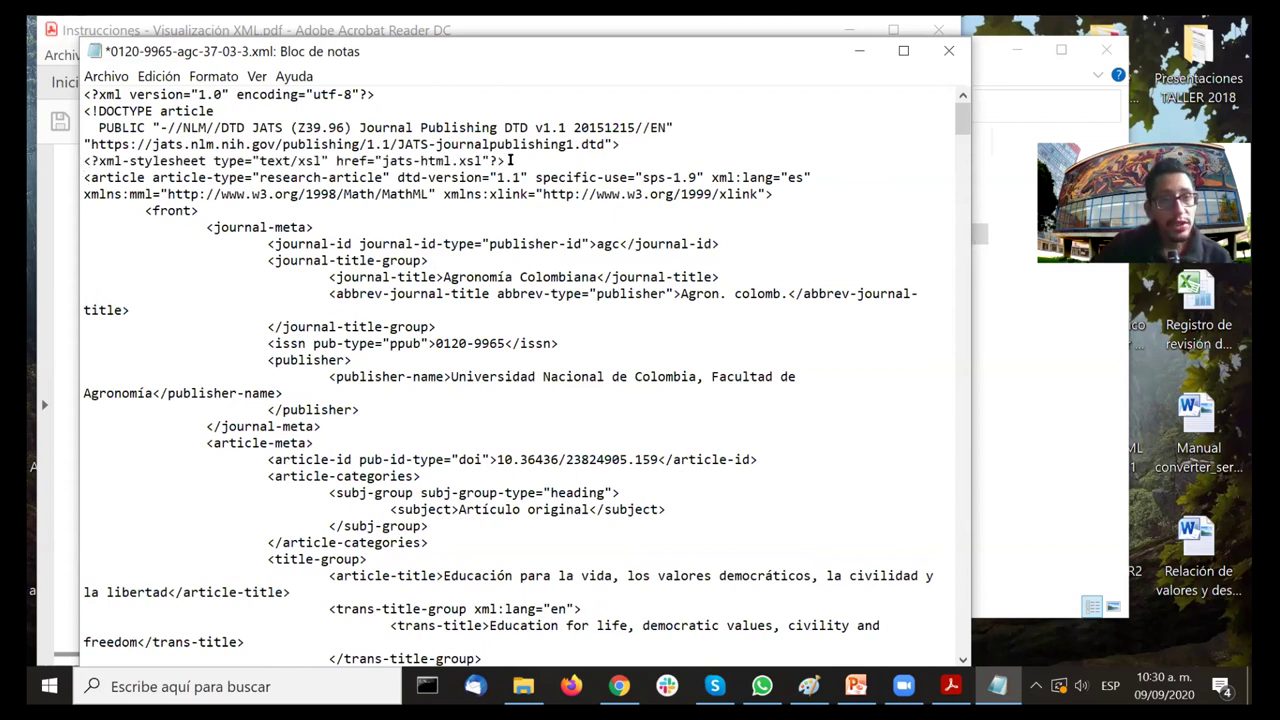
{"action": "left_click_drag", "start_coordinate": [507, 161], "coordinate": [84, 161]}
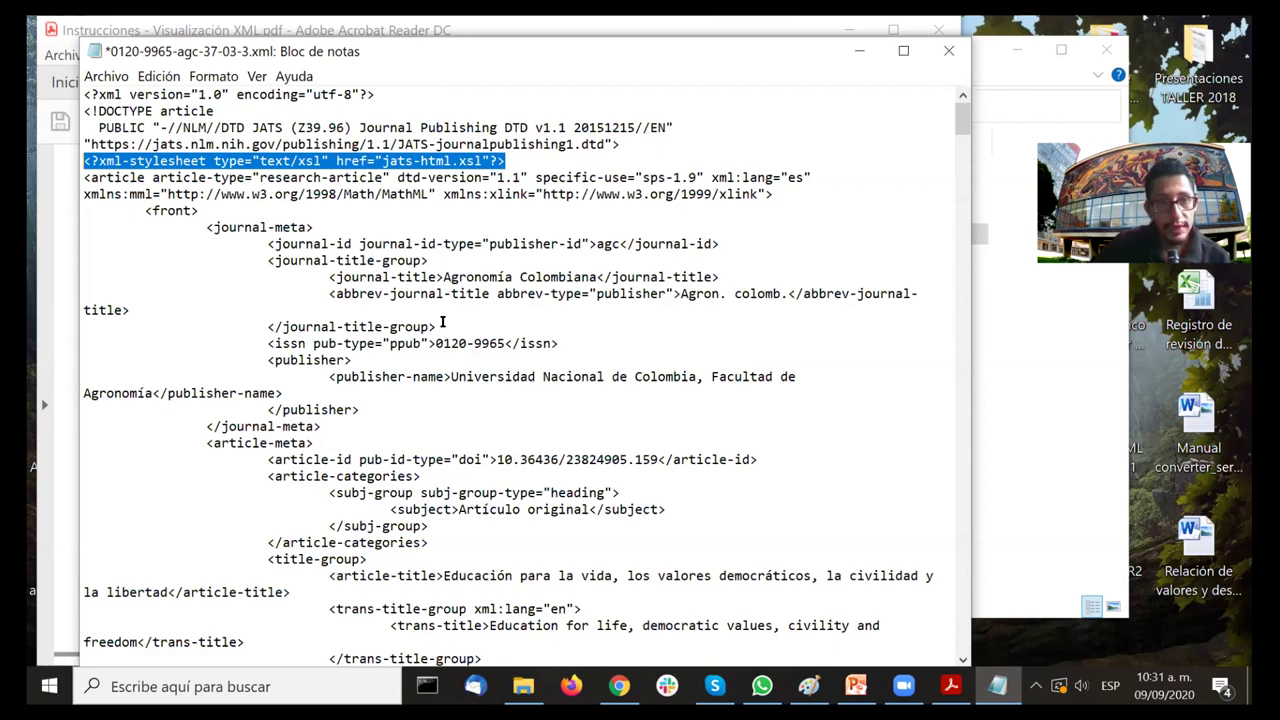
Step: Save the edited 0120-9965-agc-37-03-3.xml under its existing name and close it
{"action": "left_click", "coordinate": [108, 78]}
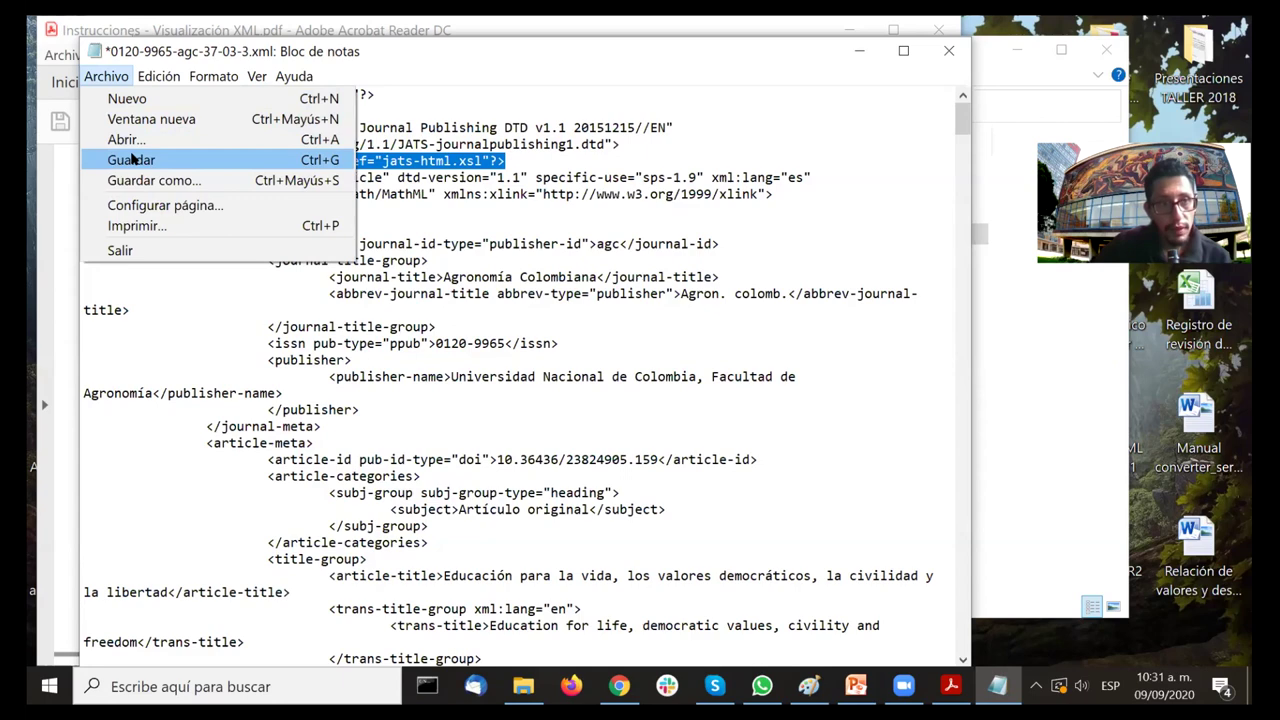
{"action": "left_click", "coordinate": [133, 160]}
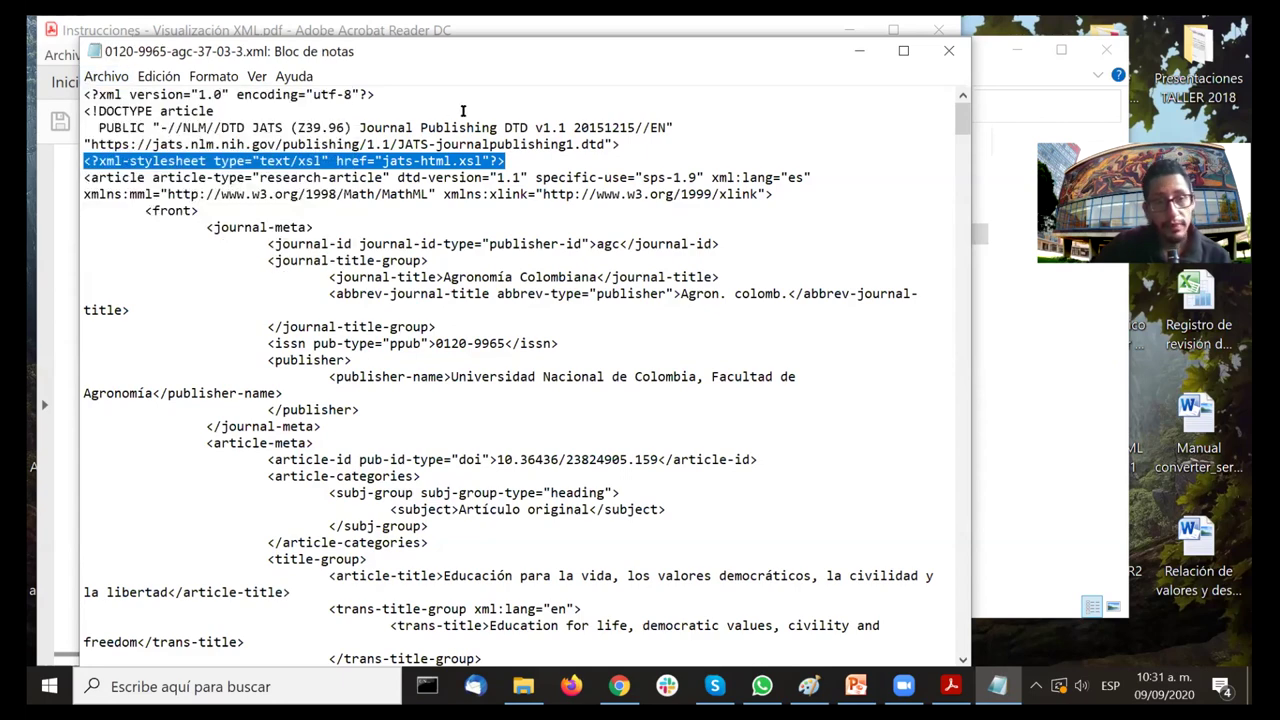
{"action": "left_click", "coordinate": [942, 62]}
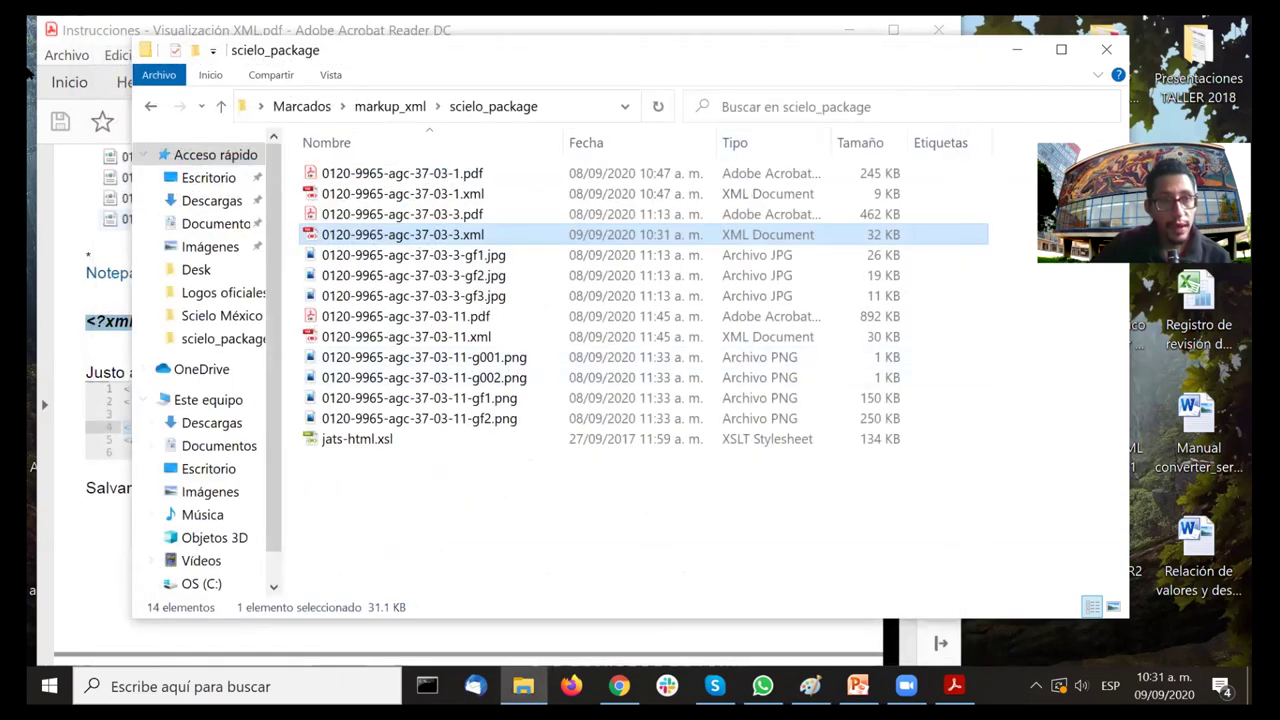
Step: Review the PDF manual's sections on enabling XML display in Google Chrome, Microsoft Edge and Mozilla Firefox
{"action": "left_click", "coordinate": [37, 47]}
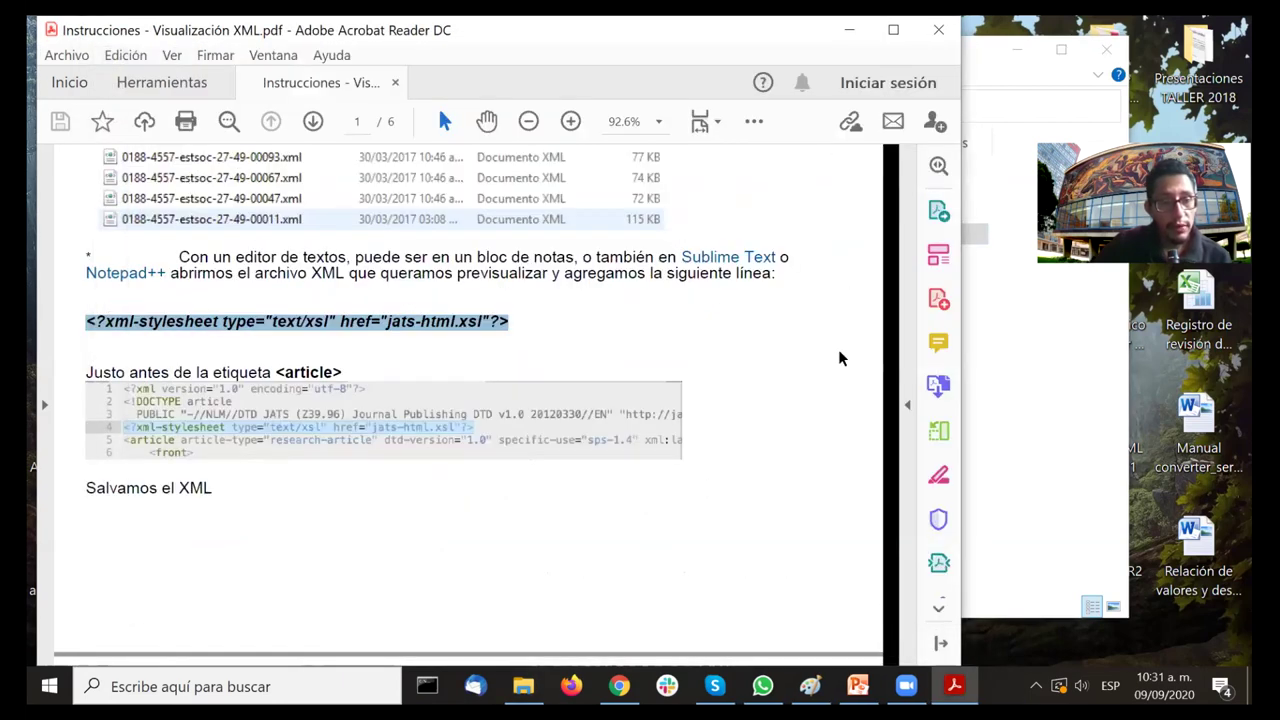
{"action": "scroll", "coordinate": [827, 349], "scroll_direction": "down", "scroll_amount": 8}
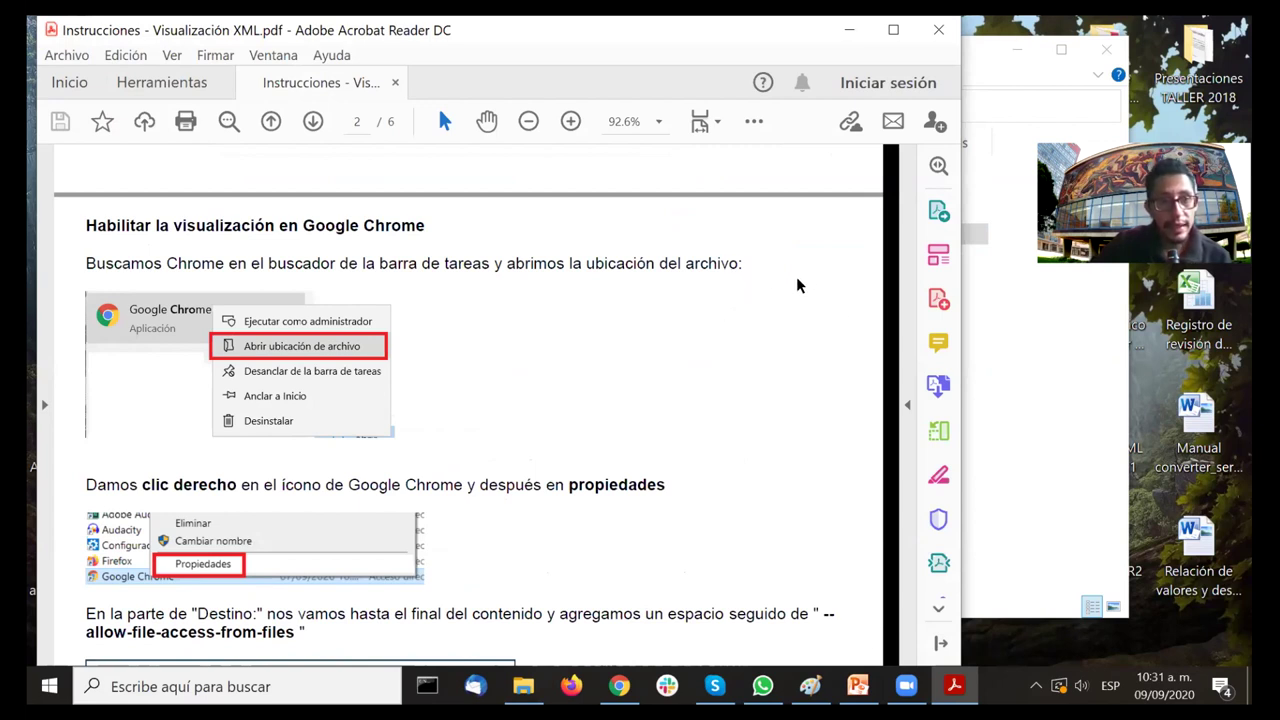
{"action": "scroll", "coordinate": [796, 276], "scroll_direction": "down", "scroll_amount": 15}
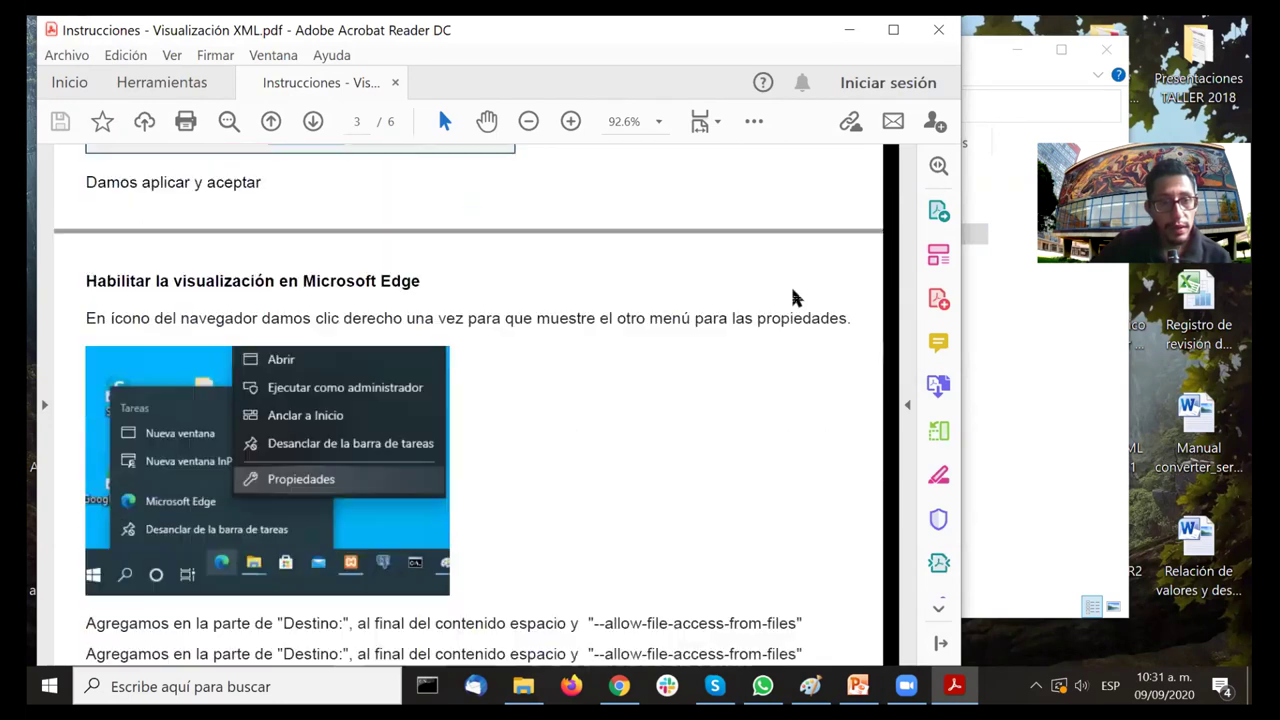
{"action": "scroll", "coordinate": [792, 297], "scroll_direction": "down", "scroll_amount": 4}
{"action": "scroll", "coordinate": [795, 293], "scroll_direction": "up", "scroll_amount": 1}
{"action": "scroll", "coordinate": [798, 290], "scroll_direction": "down", "scroll_amount": 6}
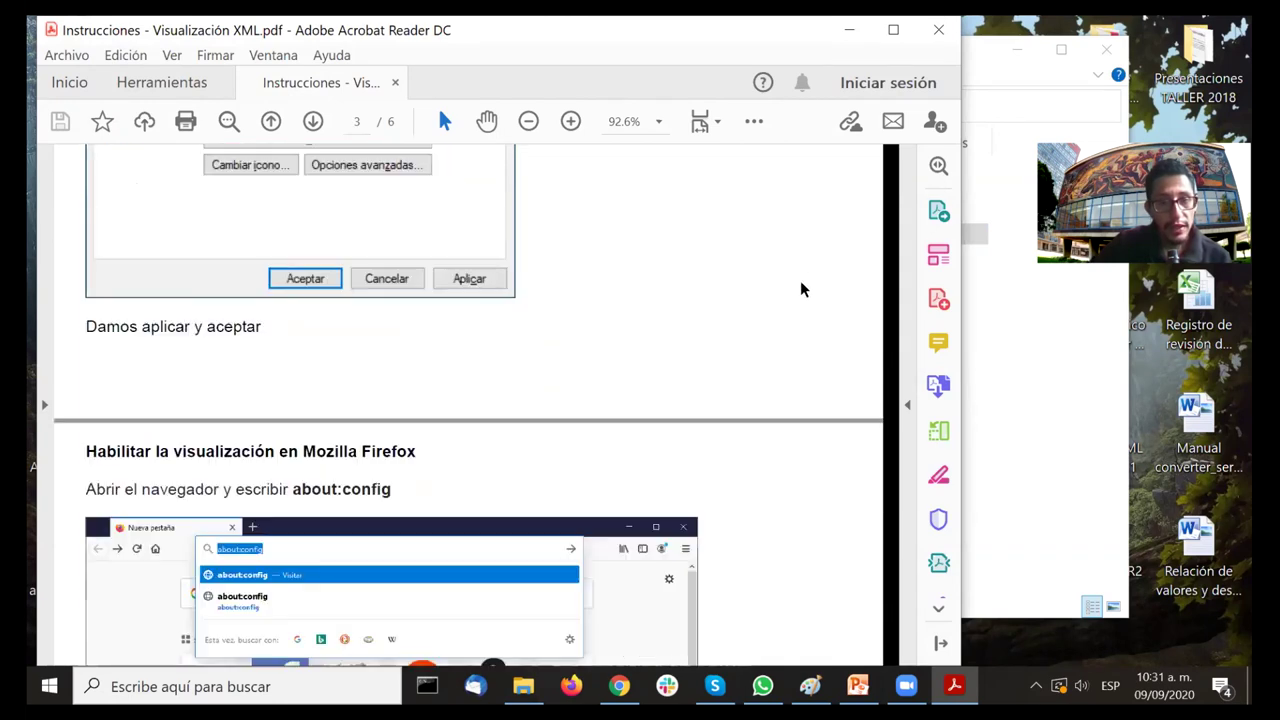
{"action": "scroll", "coordinate": [800, 290], "scroll_direction": "down", "scroll_amount": 5}
{"action": "scroll", "coordinate": [801, 280], "scroll_direction": "up", "scroll_amount": 4}
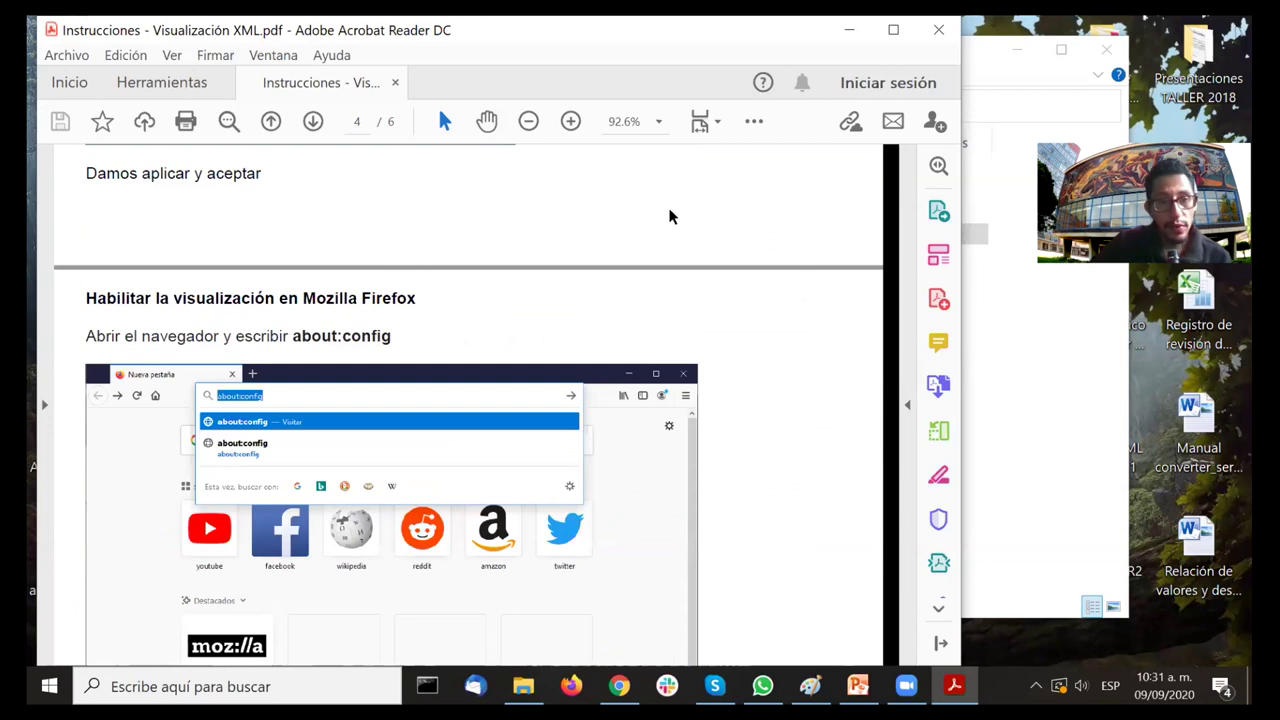
{"action": "scroll", "coordinate": [670, 216], "scroll_direction": "down", "scroll_amount": 3}
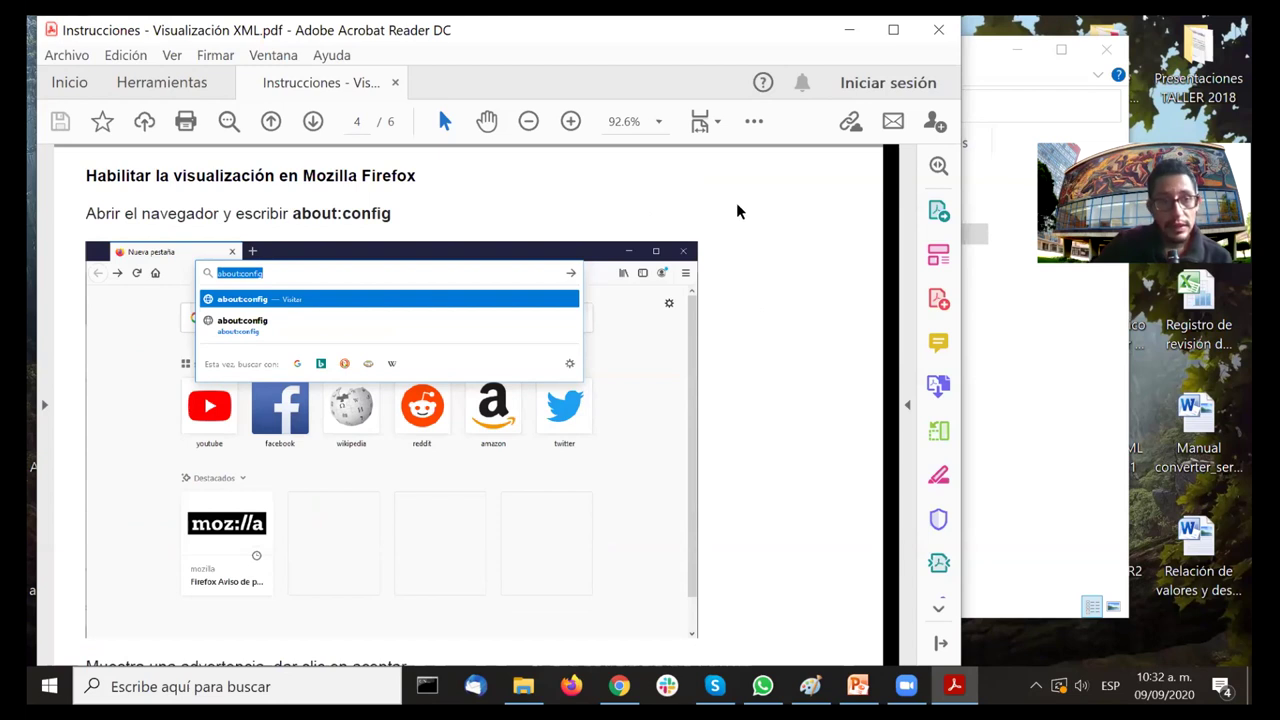
{"action": "scroll", "coordinate": [737, 210], "scroll_direction": "down", "scroll_amount": 2}
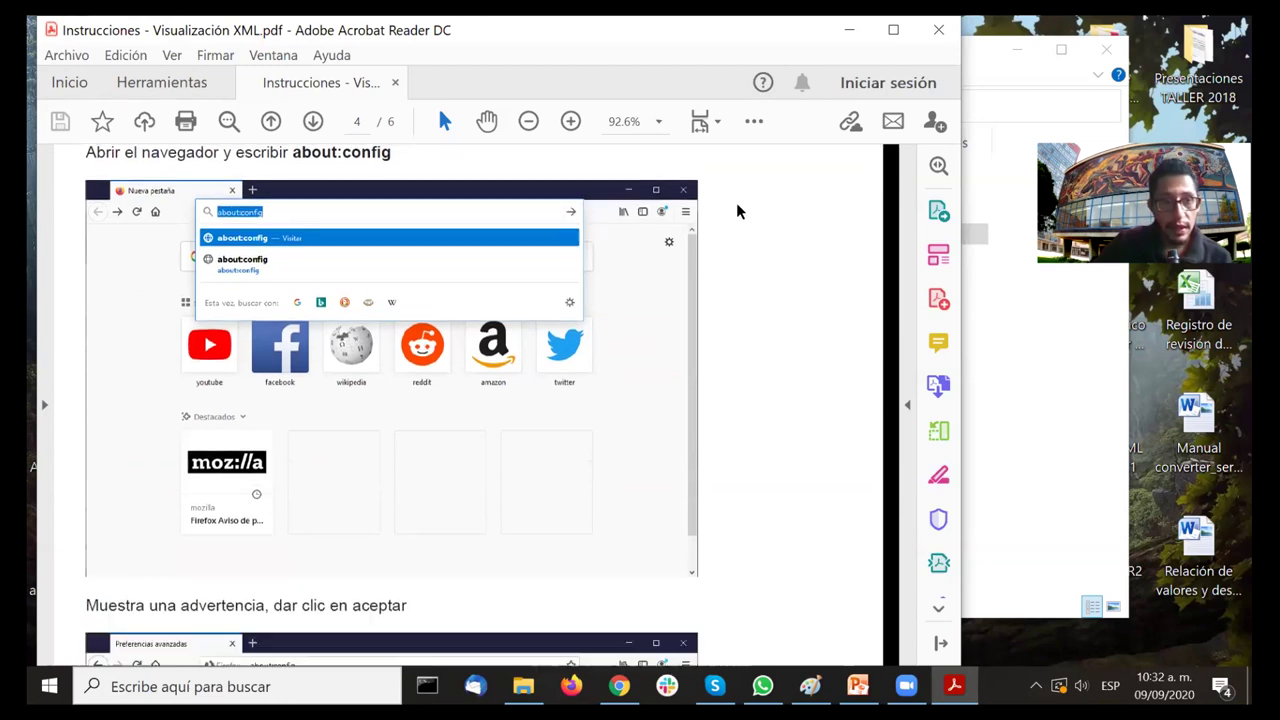
{"action": "scroll", "coordinate": [737, 210], "scroll_direction": "up", "scroll_amount": 2}
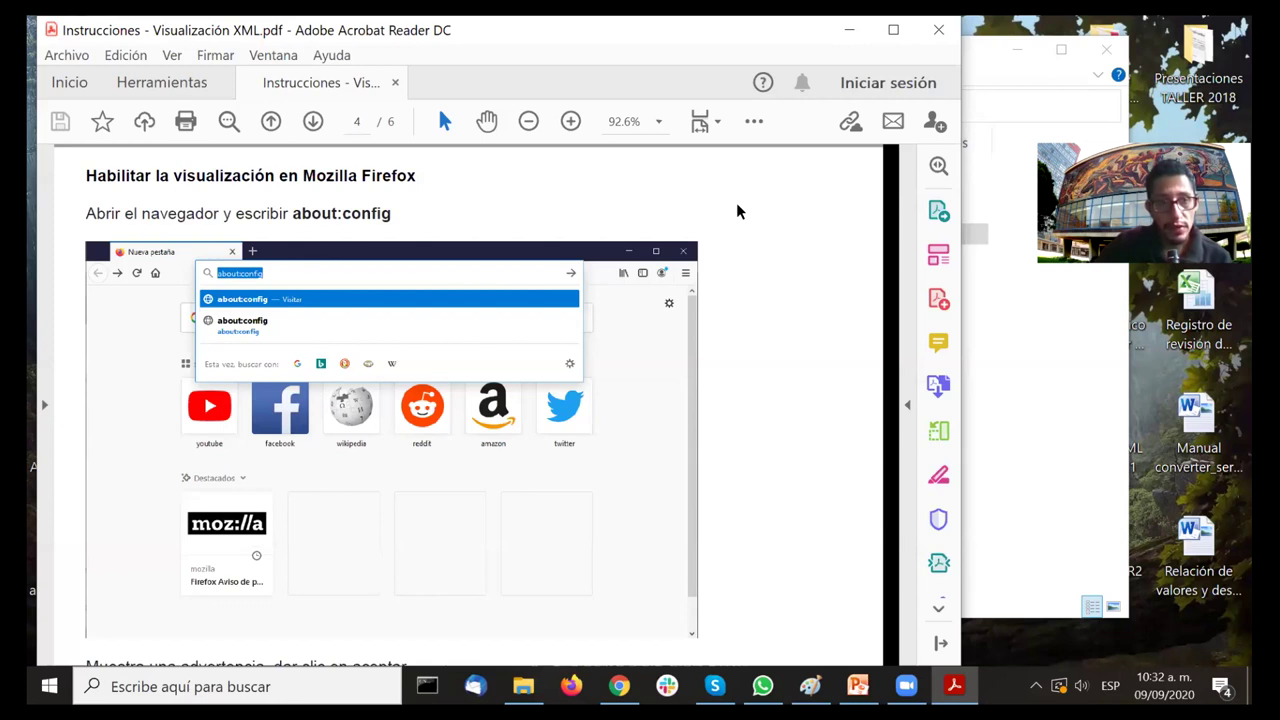
{"action": "scroll", "coordinate": [752, 224], "scroll_direction": "down", "scroll_amount": 1}
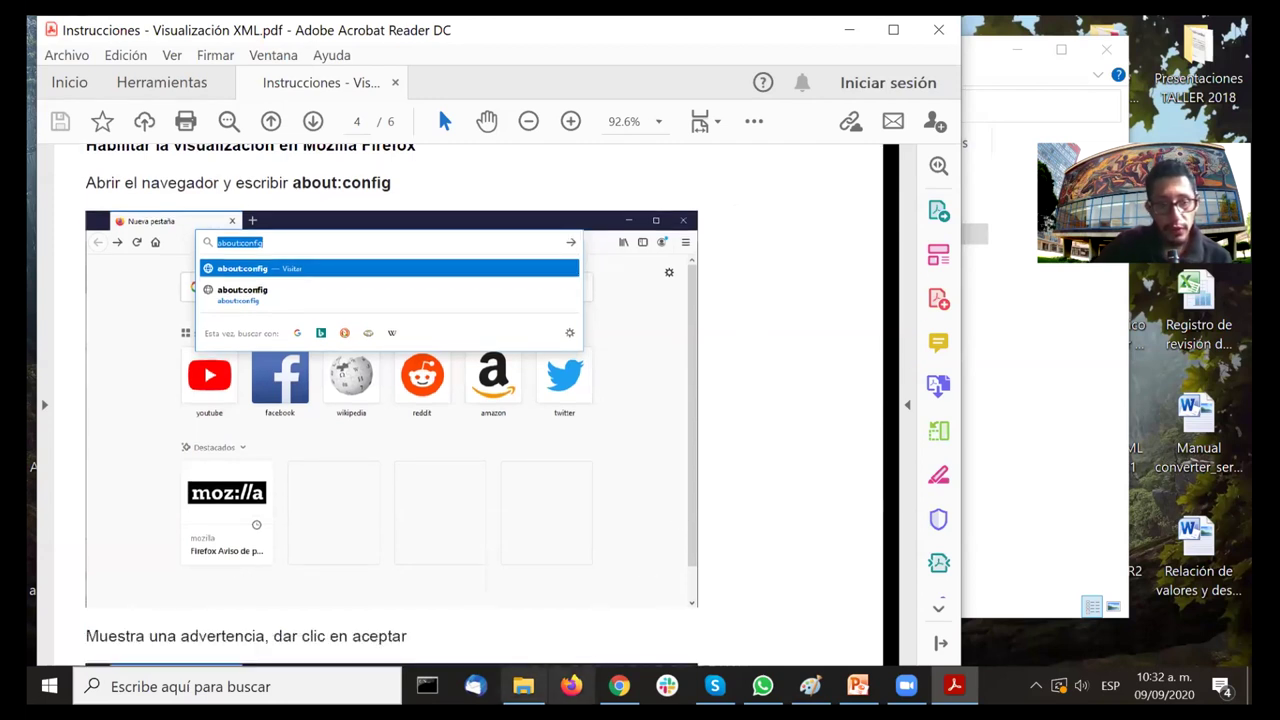
Step: Launch Firefox, and copy the address about:config from the Mozilla Firefox section of the PDF manual
{"action": "left_click", "coordinate": [568, 695]}
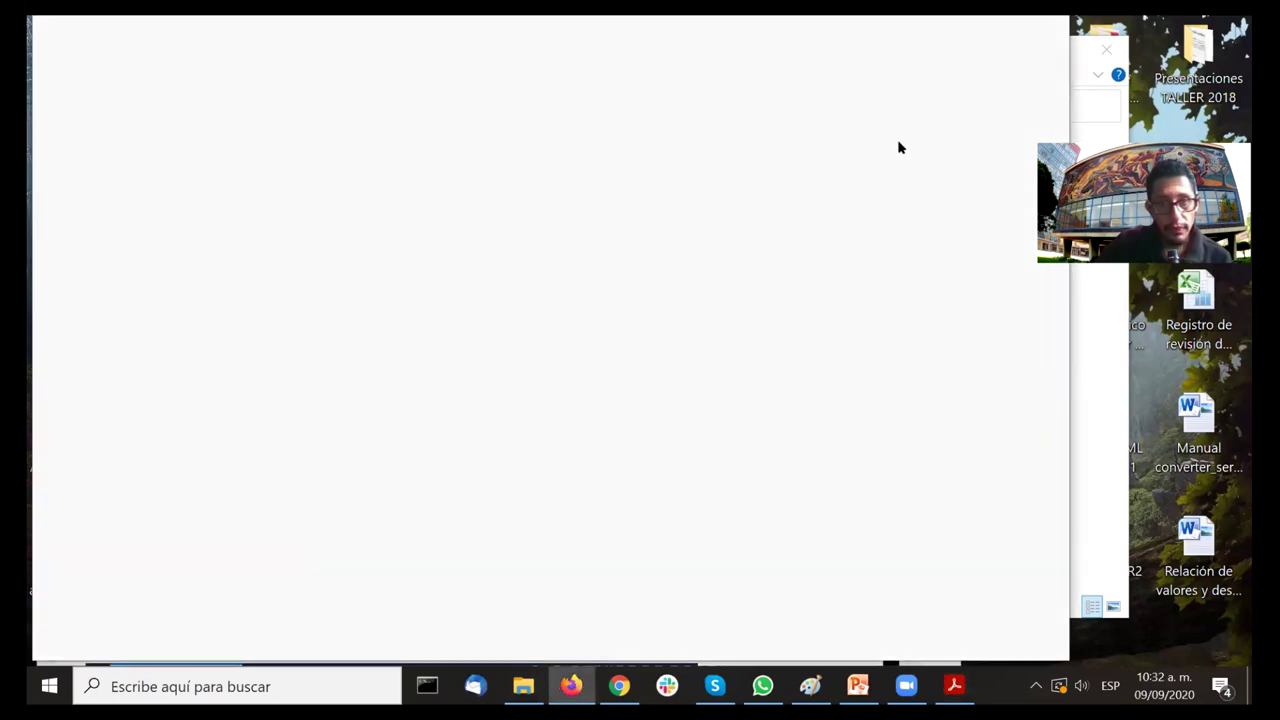
{"action": "key", "text": "alt+Tab"}
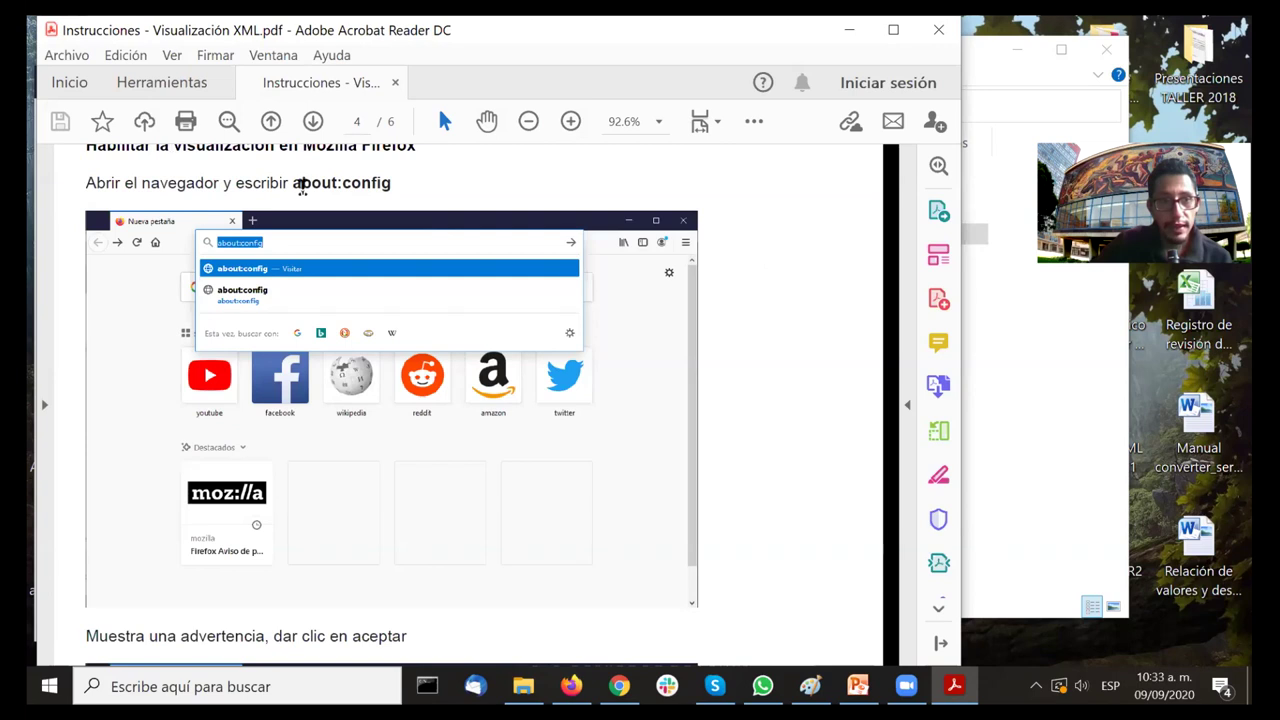
{"action": "left_click_drag", "start_coordinate": [295, 184], "coordinate": [393, 184]}
{"action": "key", "text": "ctrl+c"}
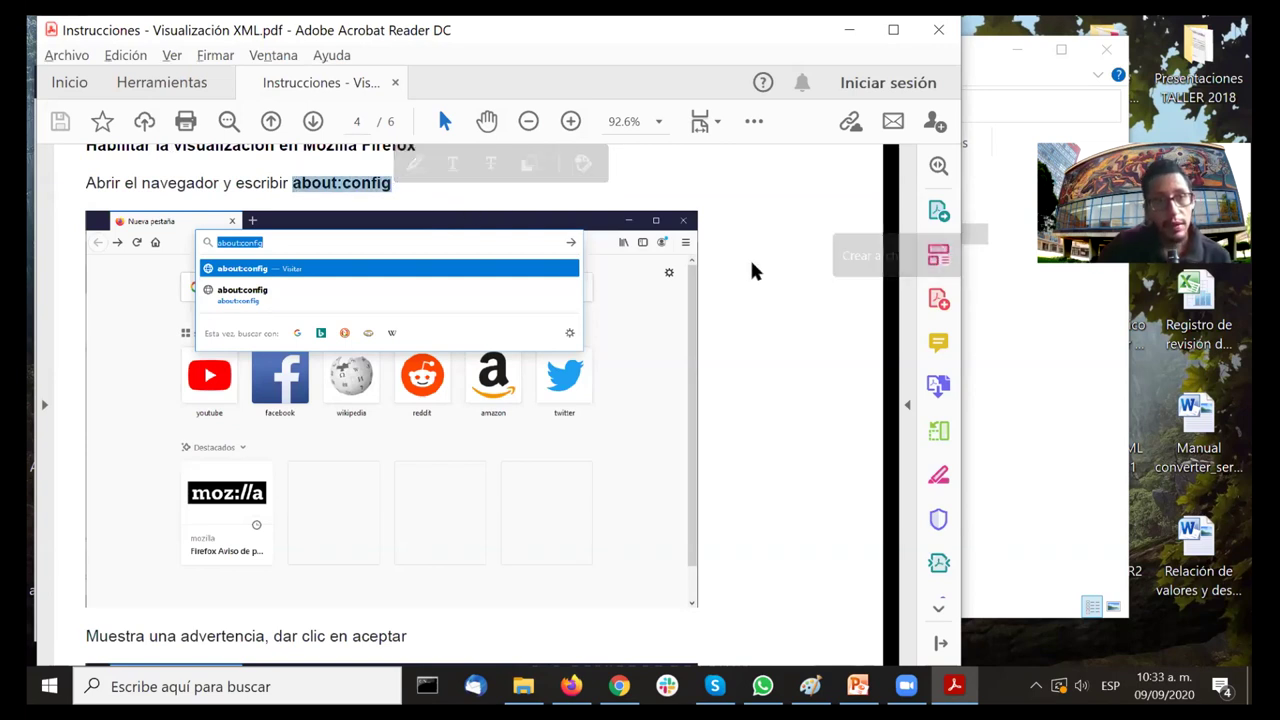
Step: Load about:config in Firefox and accept the risk to continue to the advanced preferences
{"action": "key", "text": "alt+Tab"}
{"action": "left_click", "coordinate": [322, 118]}
{"action": "key", "text": "ctrl+v"}
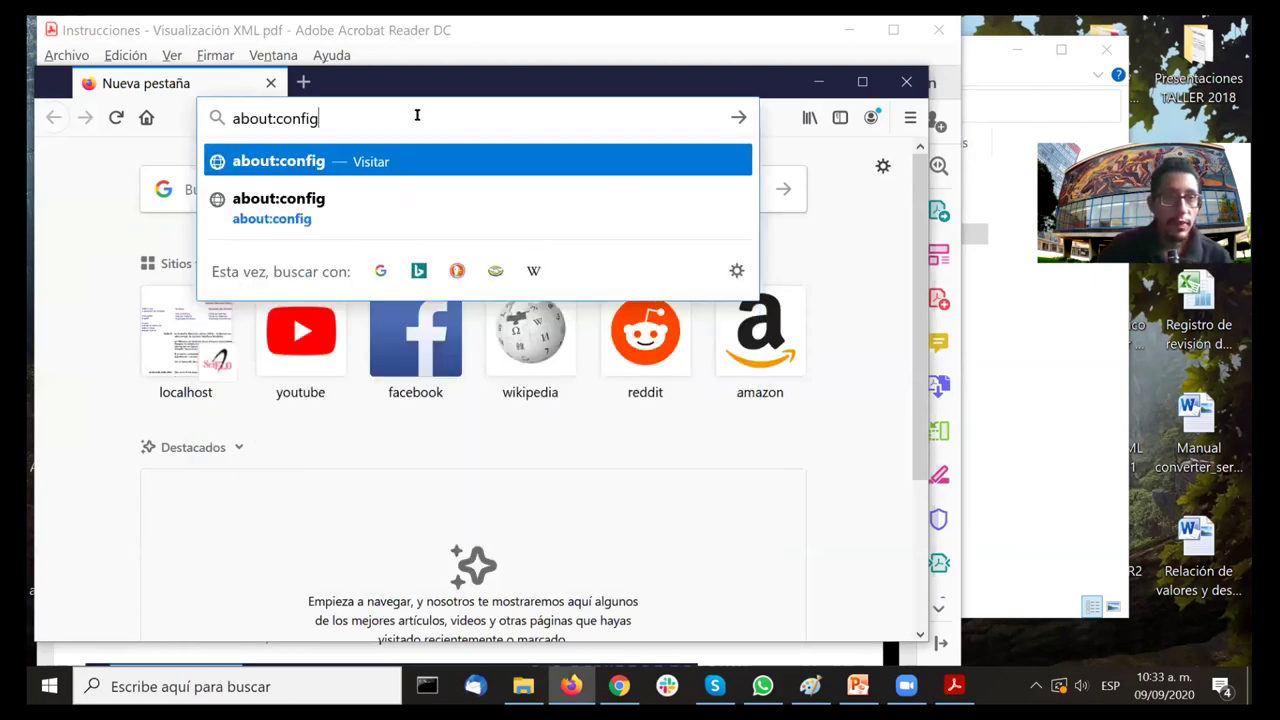
{"action": "key", "text": "Return"}
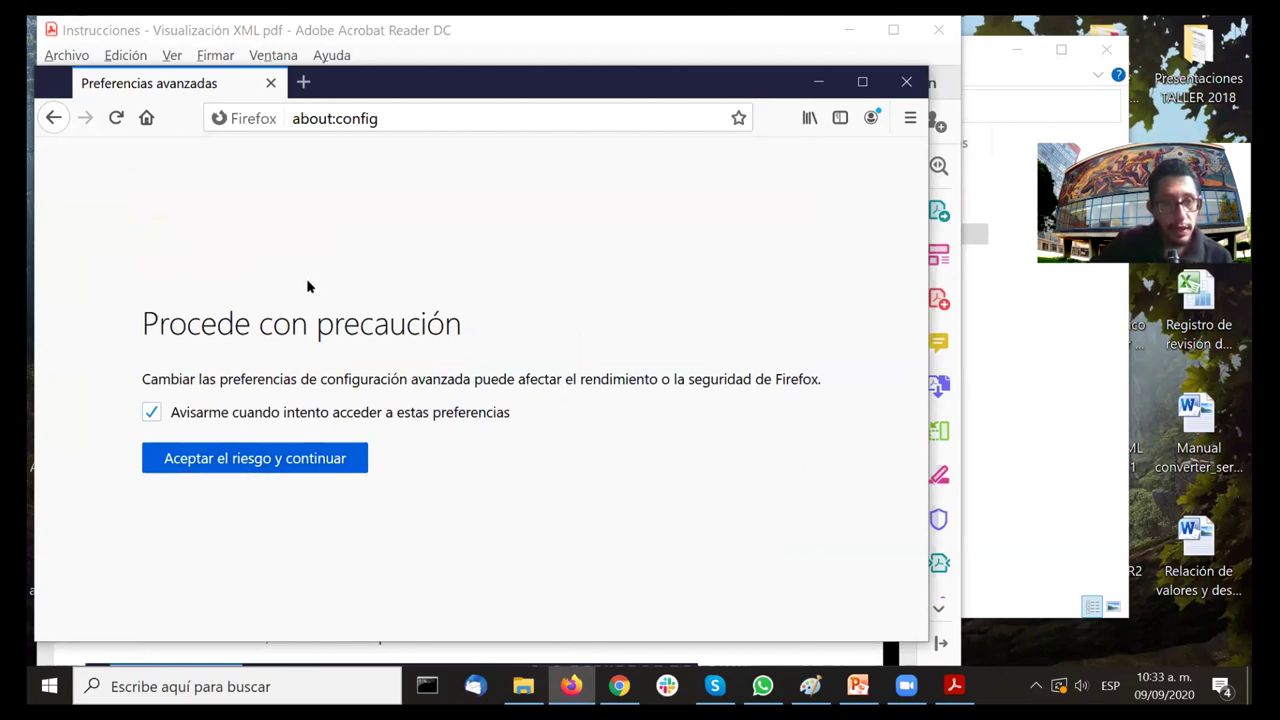
{"action": "left_click", "coordinate": [256, 466]}
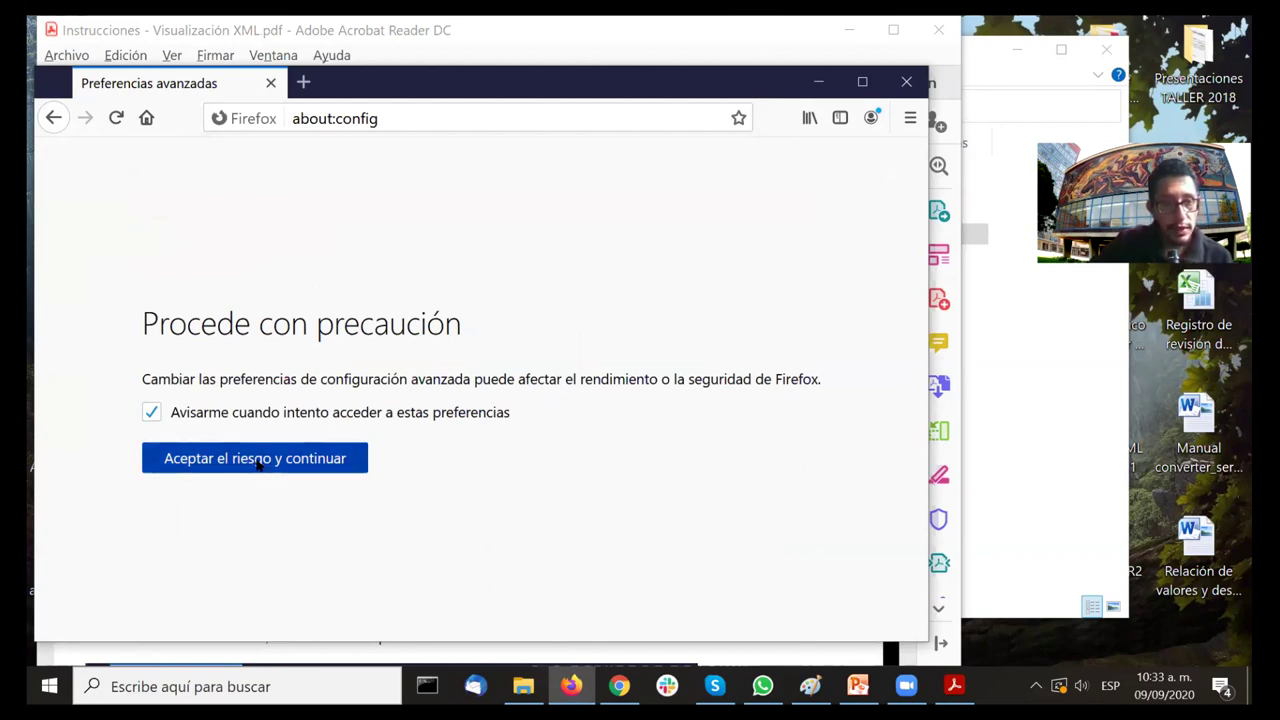
{"action": "left_click", "coordinate": [256, 466]}
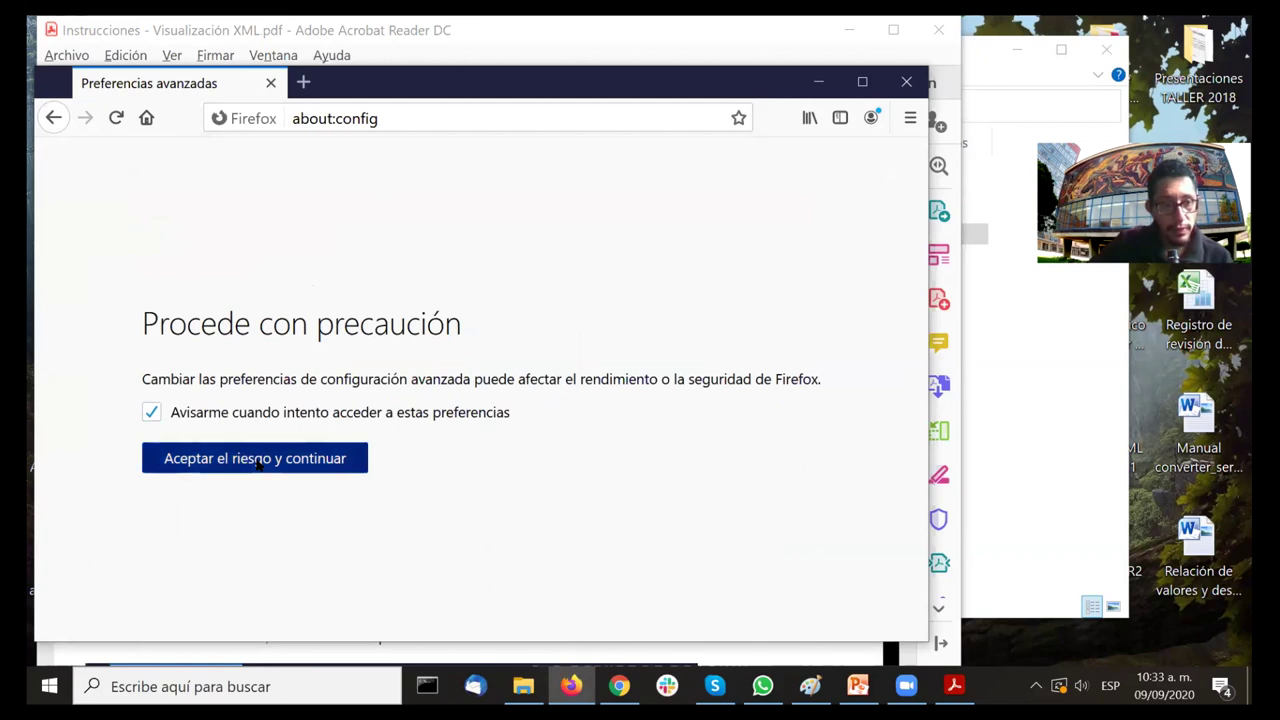
Step: Copy the preference name privacy.file_unique_origin from the PDF manual and search for it in Firefox's advanced preferences
{"action": "left_click", "coordinate": [725, 57]}
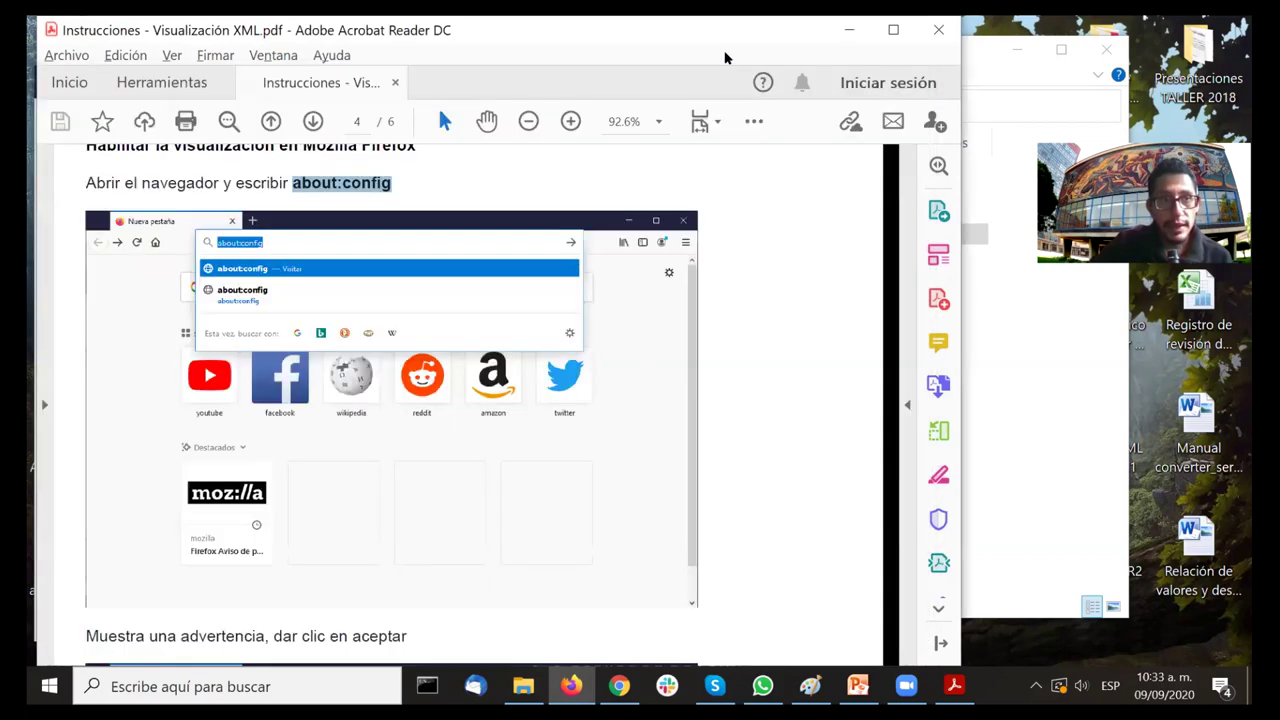
{"action": "scroll", "coordinate": [667, 259], "scroll_direction": "down", "scroll_amount": 3}
{"action": "scroll", "coordinate": [667, 259], "scroll_direction": "down", "scroll_amount": 10}
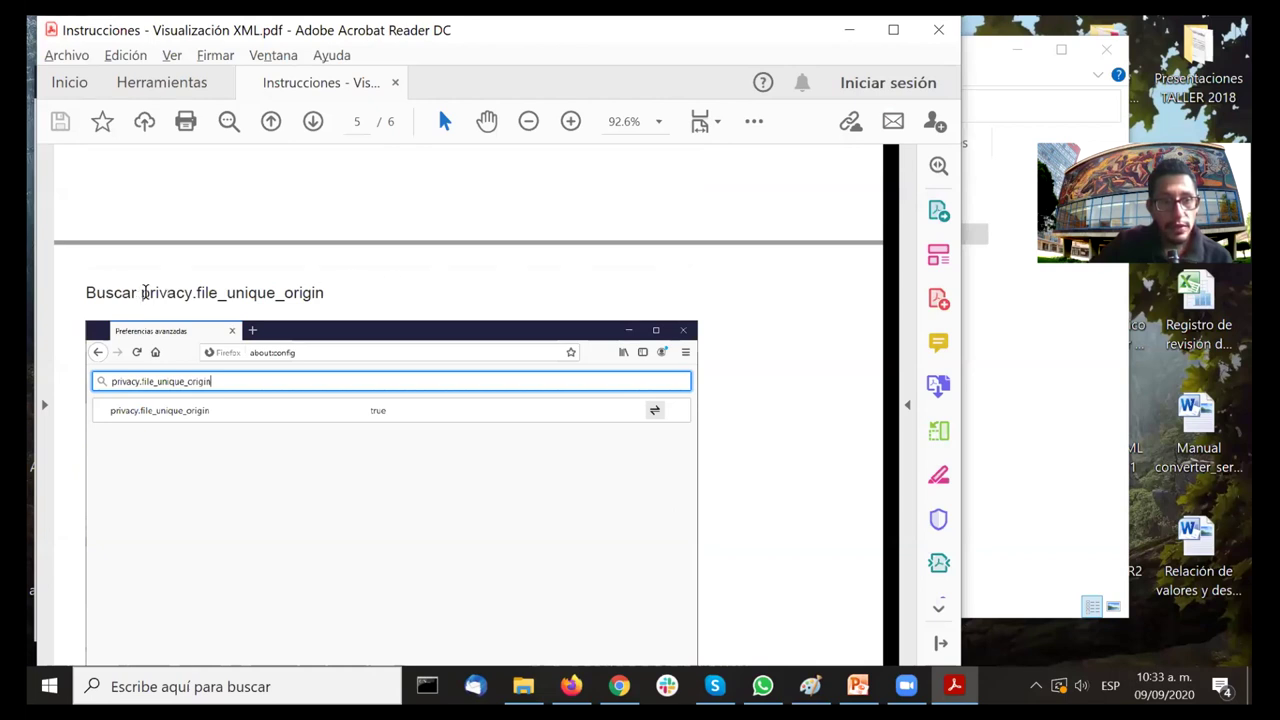
{"action": "left_click_drag", "start_coordinate": [141, 293], "coordinate": [326, 283]}
{"action": "key", "text": "ctrl+c"}
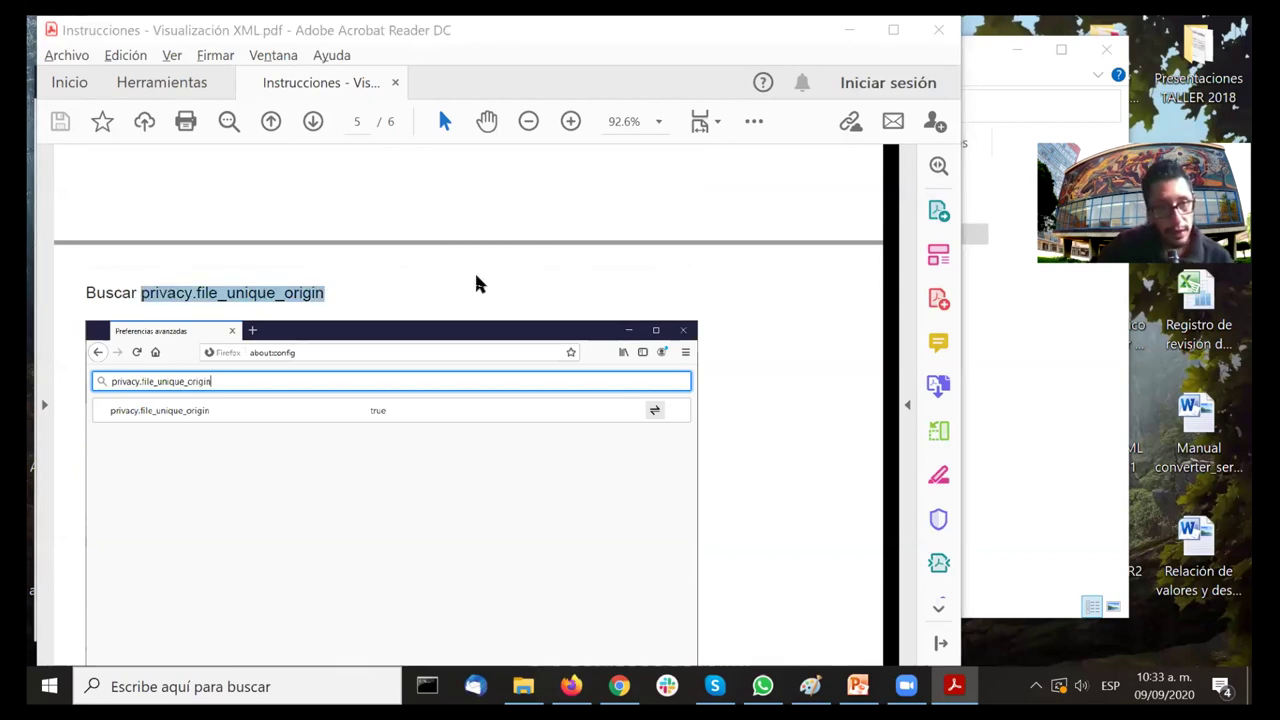
{"action": "key", "text": "alt+Tab"}
{"action": "key", "text": "ctrl+v"}
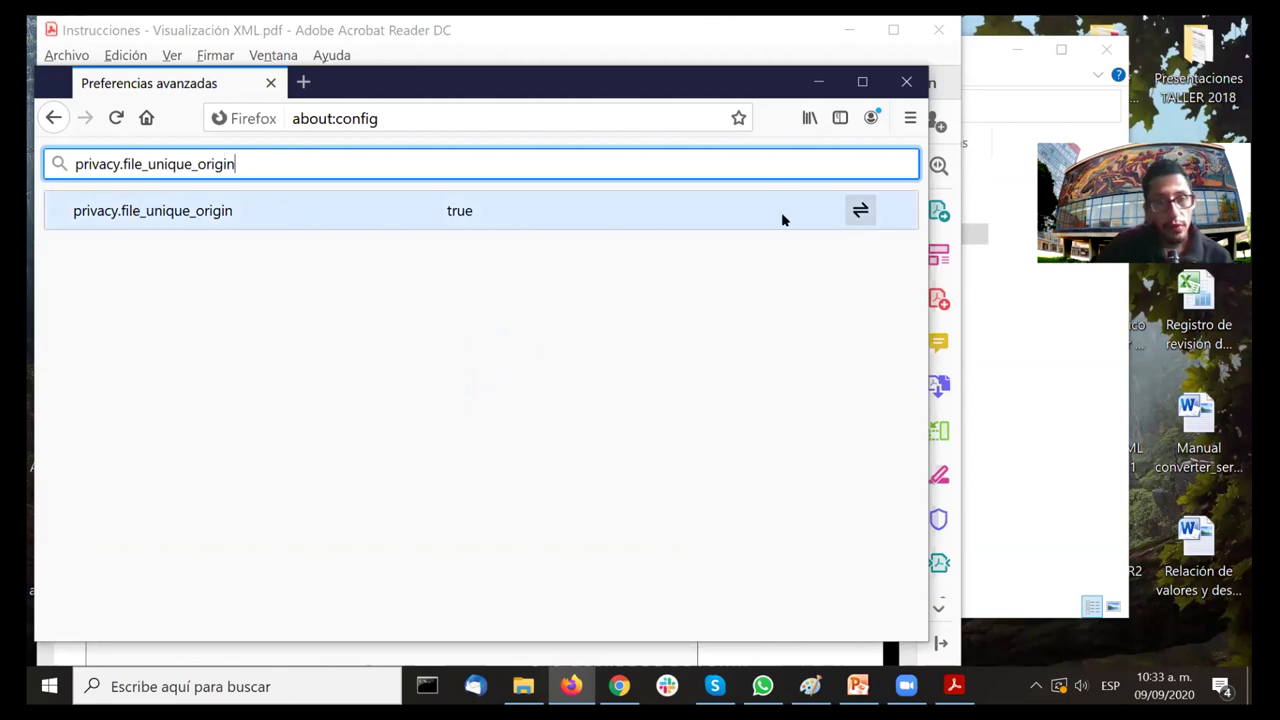
Step: Set the privacy.file_unique_origin preference to false and close Firefox
{"action": "left_click", "coordinate": [861, 211]}
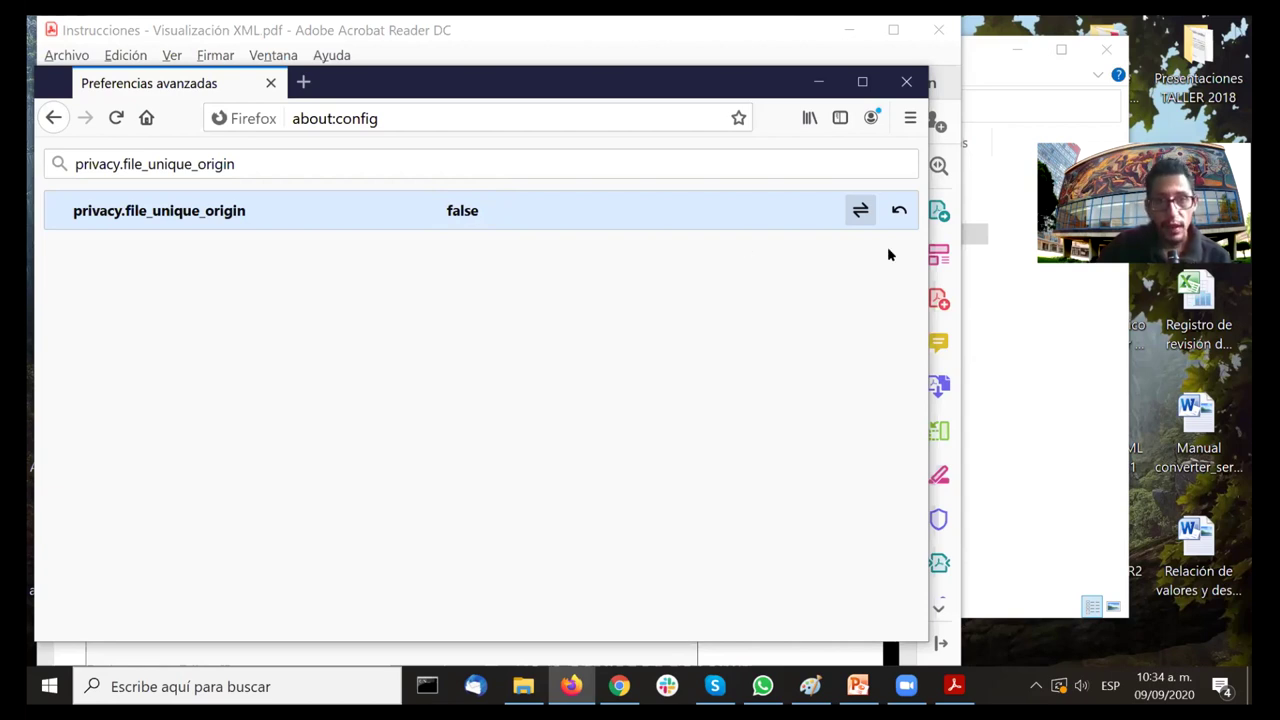
{"action": "left_click", "coordinate": [463, 212]}
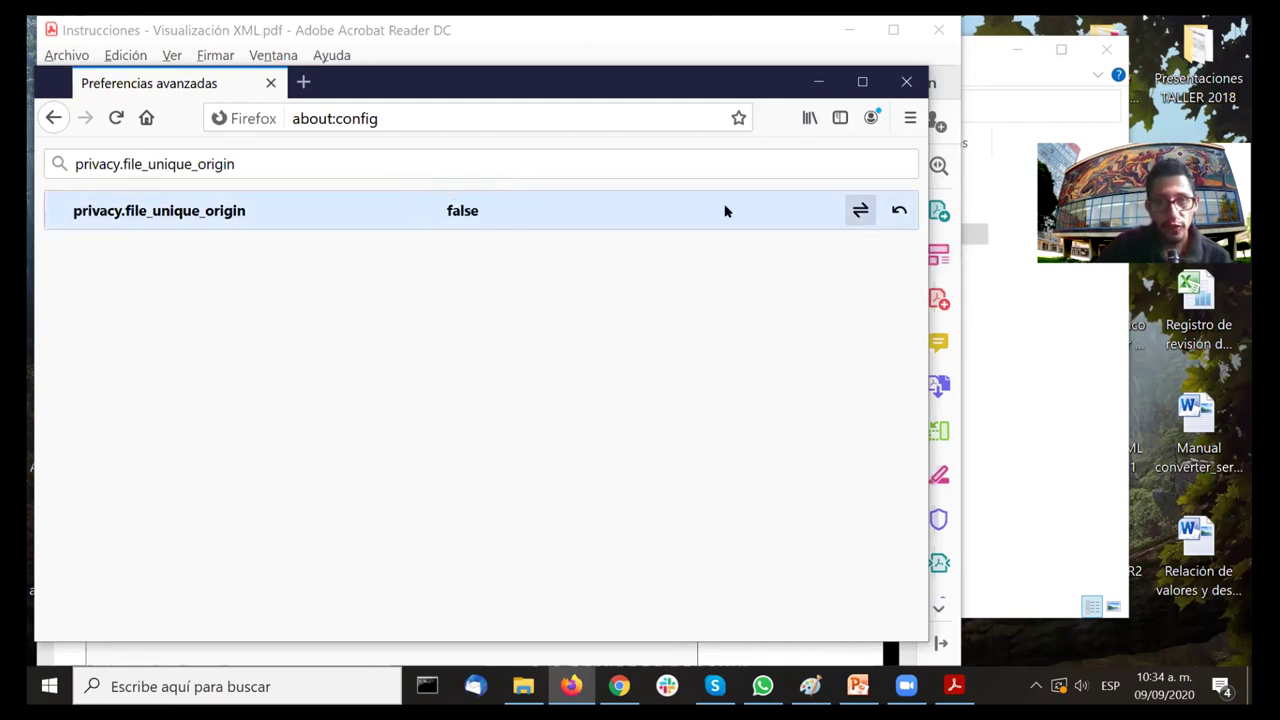
{"action": "left_click", "coordinate": [912, 86]}
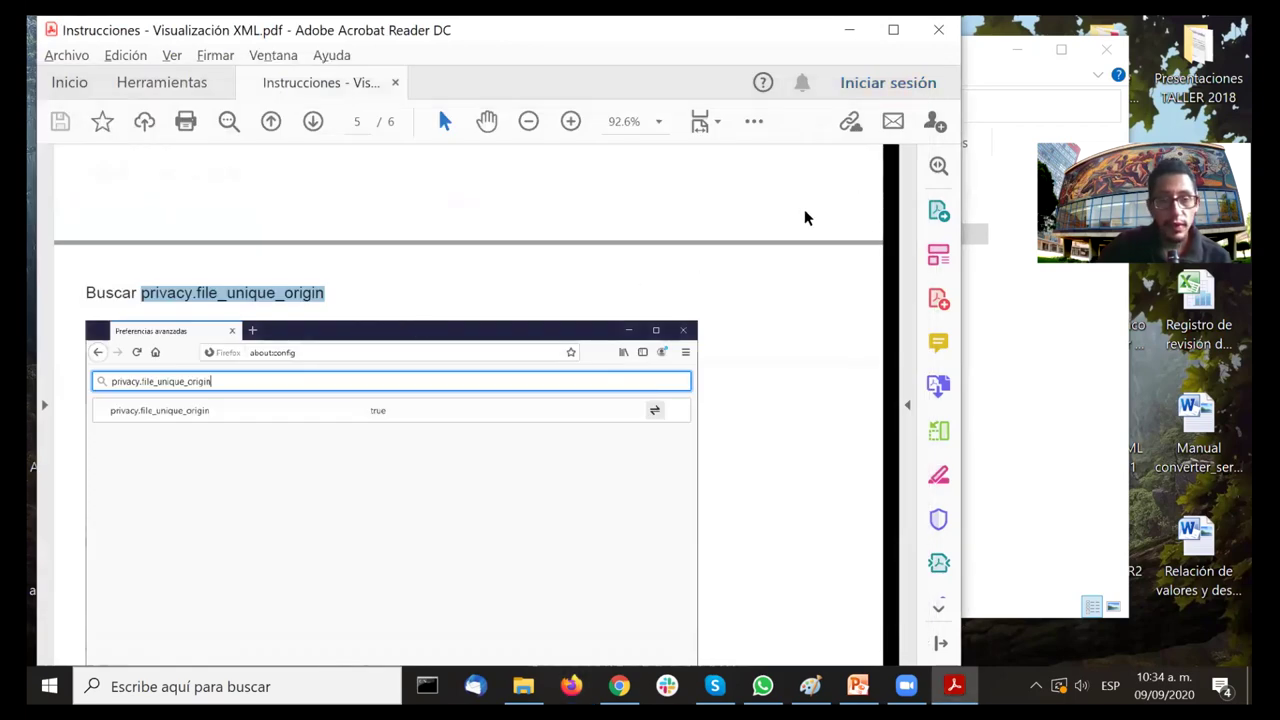
Step: Review the PDF manual's remaining instructions on applying the preference and opening the modified XML in a browser, and minimize the manual
{"action": "scroll", "coordinate": [806, 214], "scroll_direction": "down", "scroll_amount": 3}
{"action": "scroll", "coordinate": [806, 211], "scroll_direction": "down", "scroll_amount": 12}
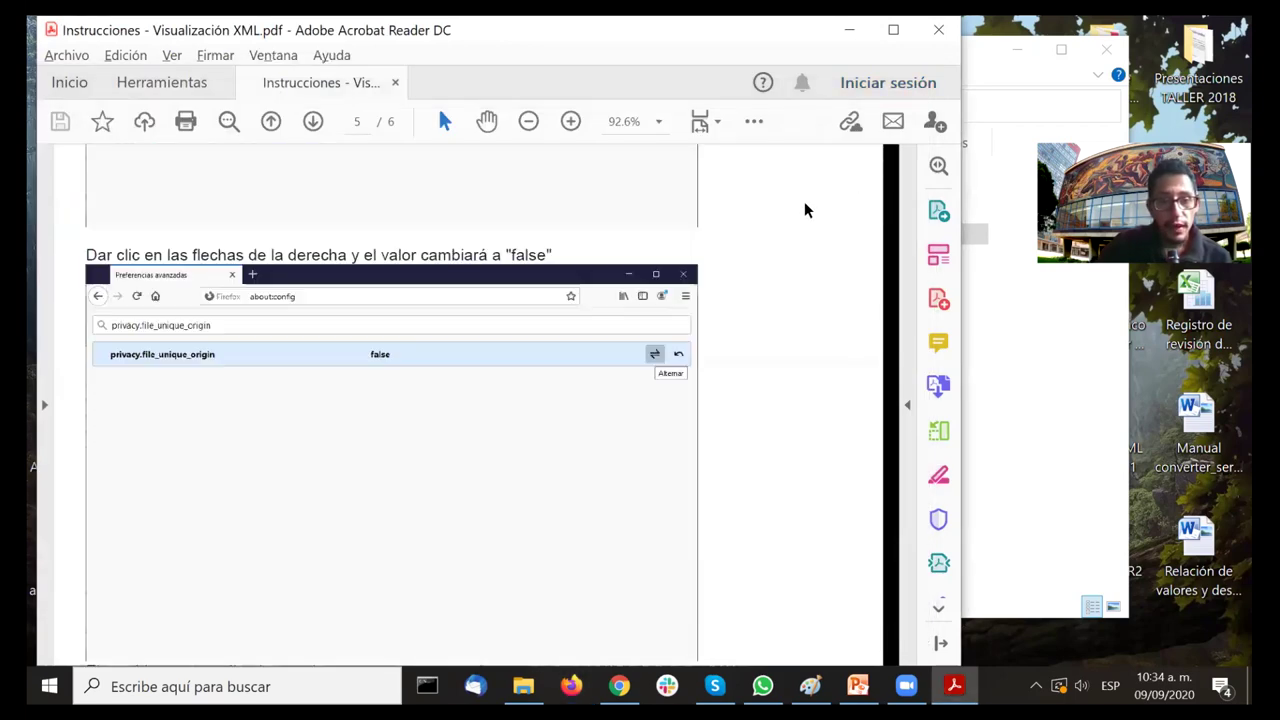
{"action": "scroll", "coordinate": [810, 205], "scroll_direction": "up", "scroll_amount": 4}
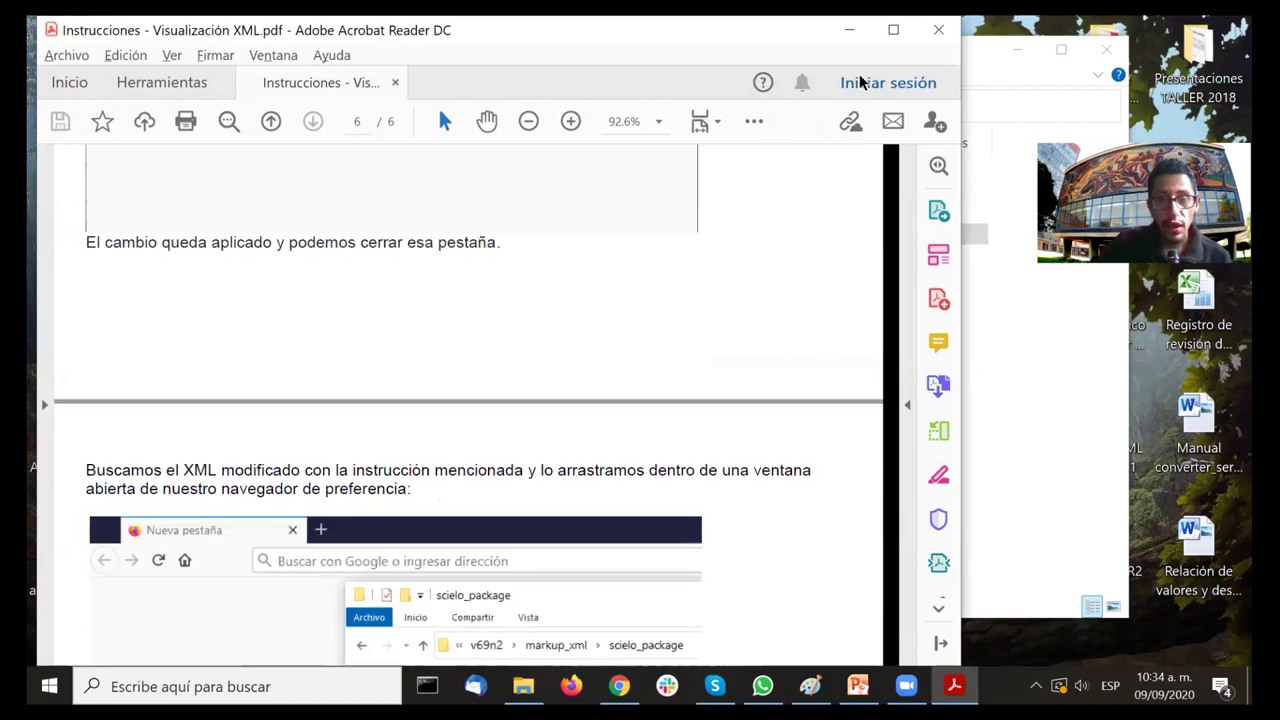
{"action": "left_click", "coordinate": [849, 30]}
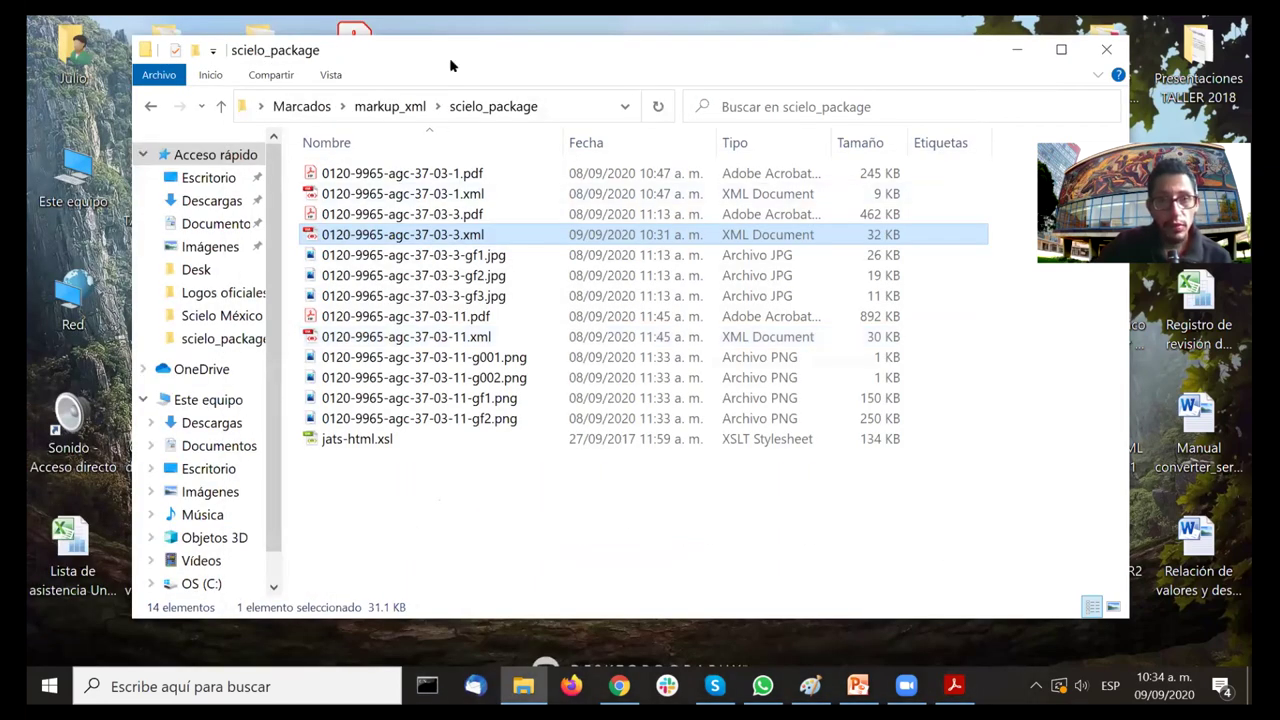
{"action": "left_click_drag", "start_coordinate": [450, 66], "coordinate": [470, 68]}
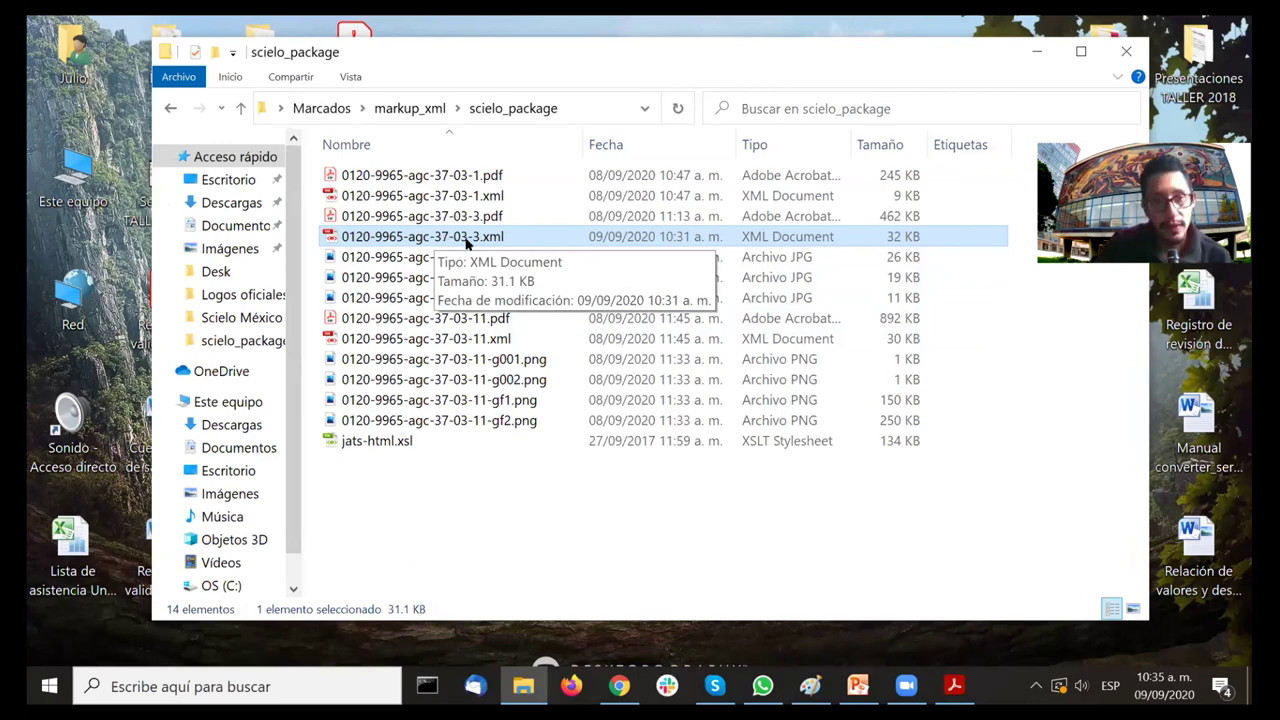
{"action": "right_click", "coordinate": [478, 236]}
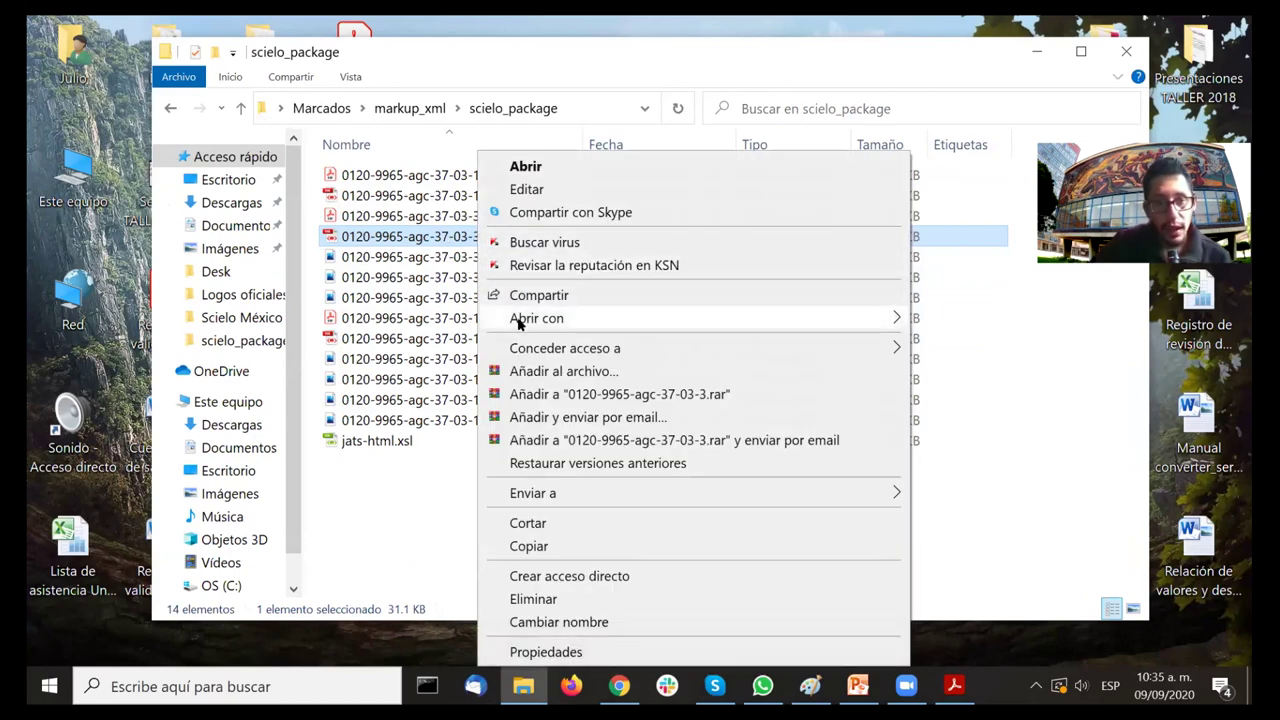
{"action": "mouse_move", "coordinate": [516, 321]}
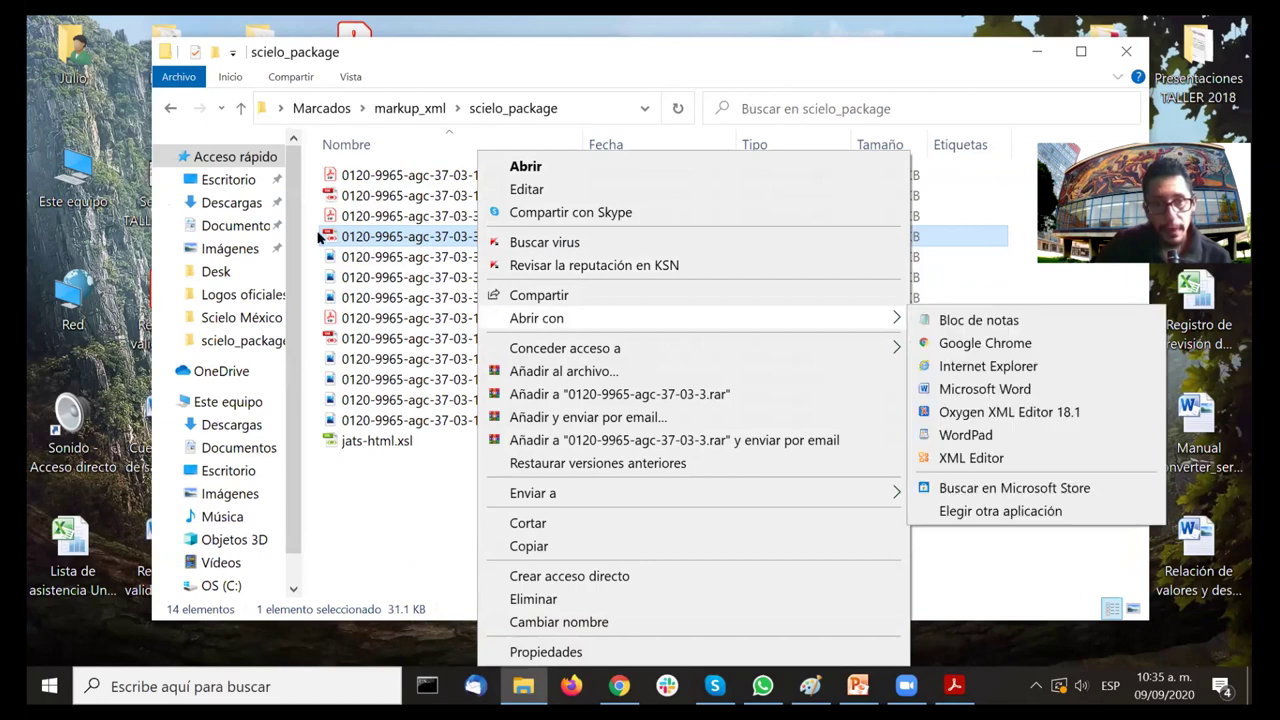
{"action": "left_click", "coordinate": [359, 236]}
Step: Launch Firefox and open 0120-9965-agc-37-03-3.xml from the scielo_package folder in it, with the browser window in front
{"action": "double_click", "coordinate": [359, 236]}
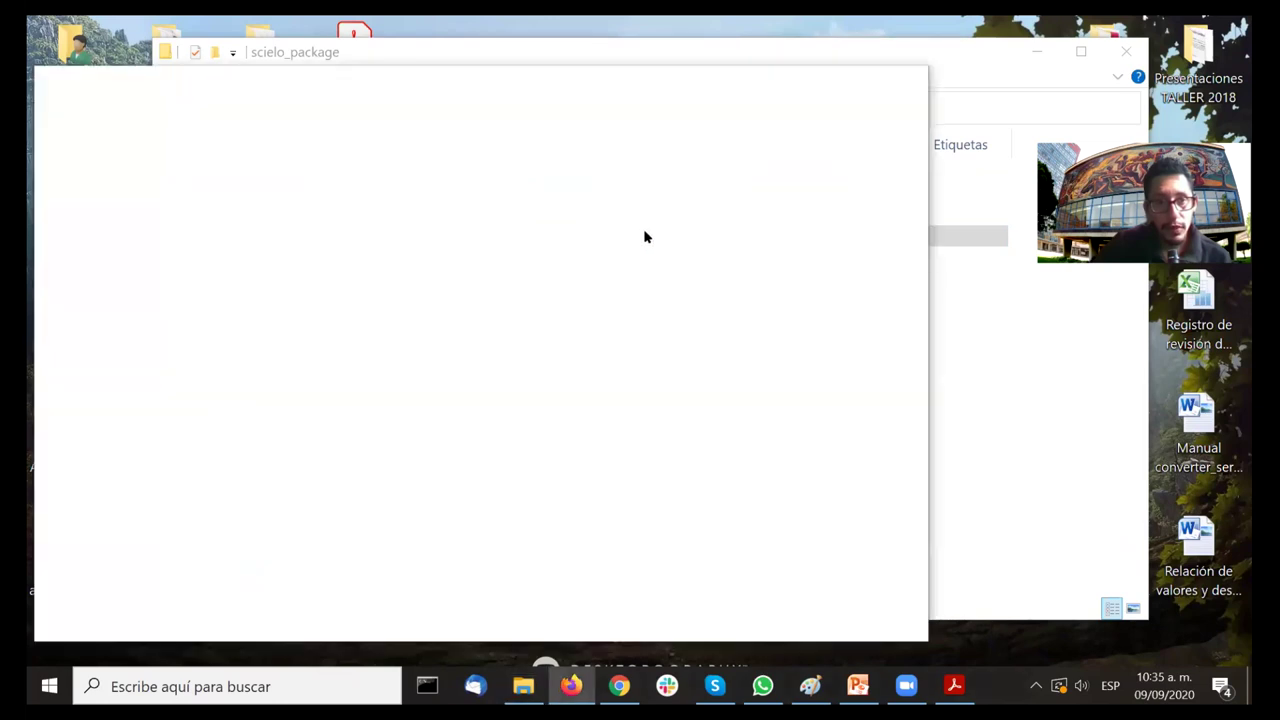
{"action": "left_click", "coordinate": [896, 51]}
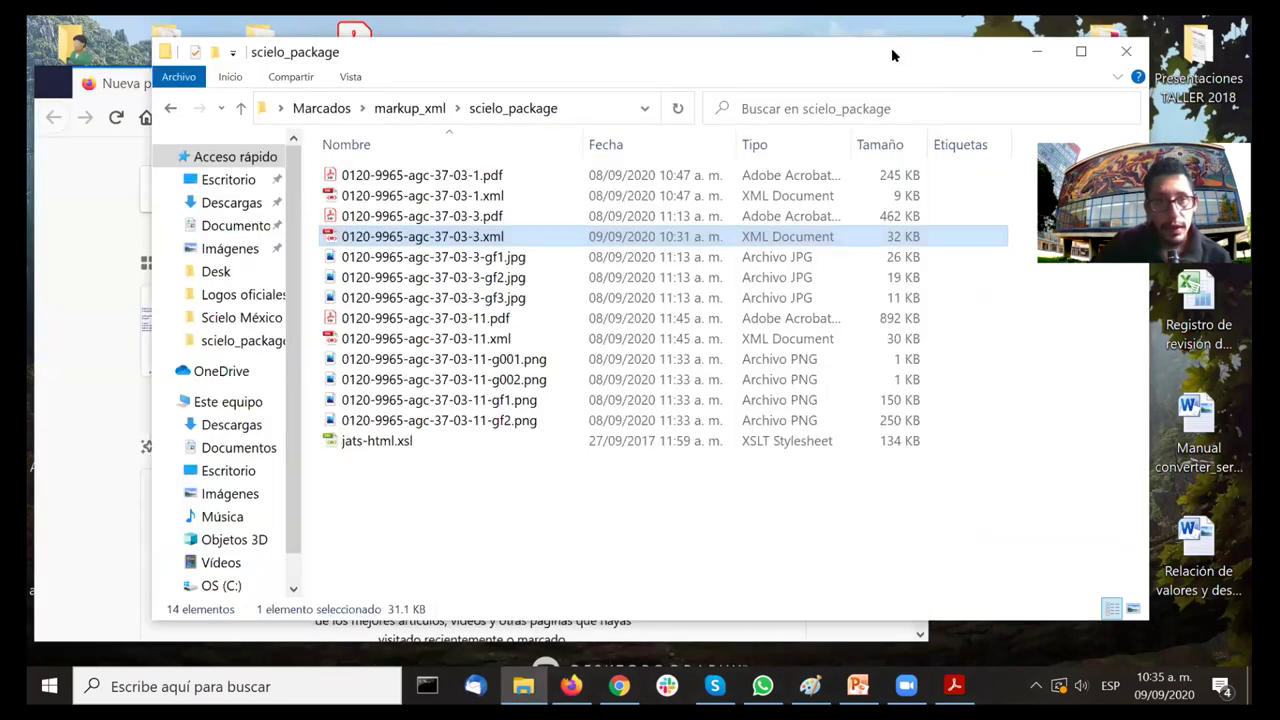
{"action": "left_click_drag", "start_coordinate": [875, 62], "coordinate": [952, 58]}
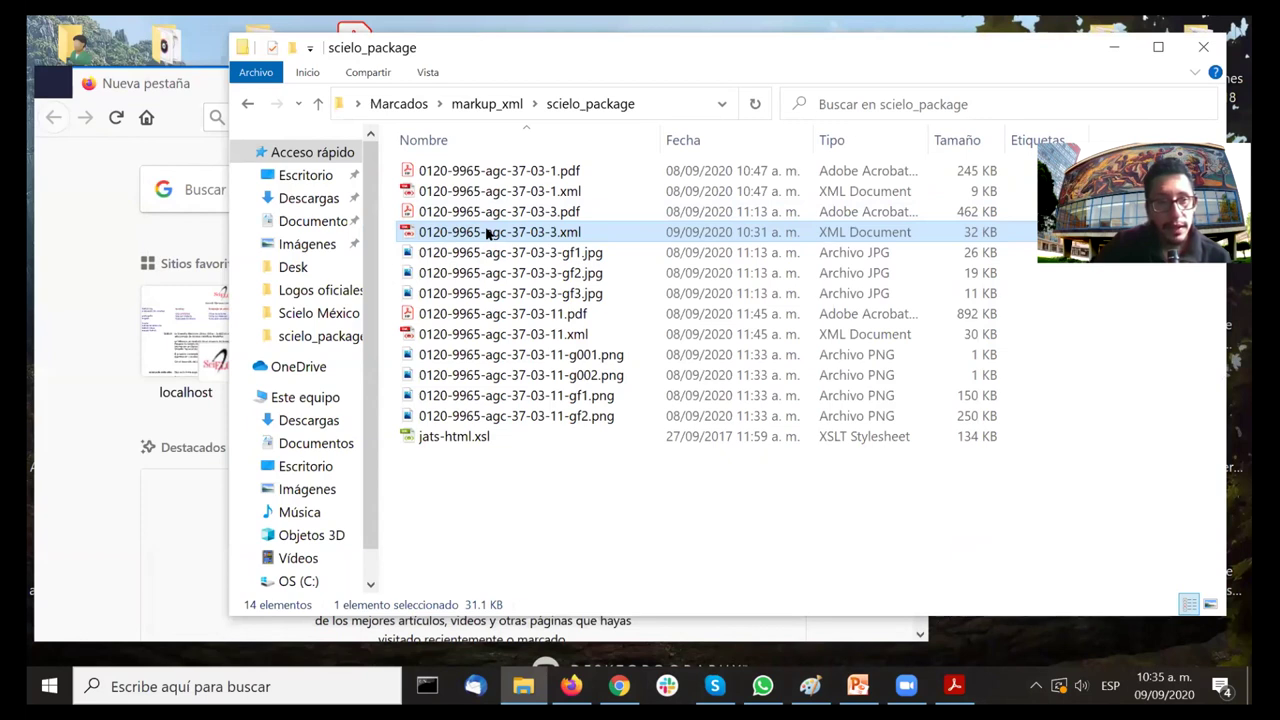
{"action": "left_click_drag", "start_coordinate": [487, 232], "coordinate": [98, 330]}
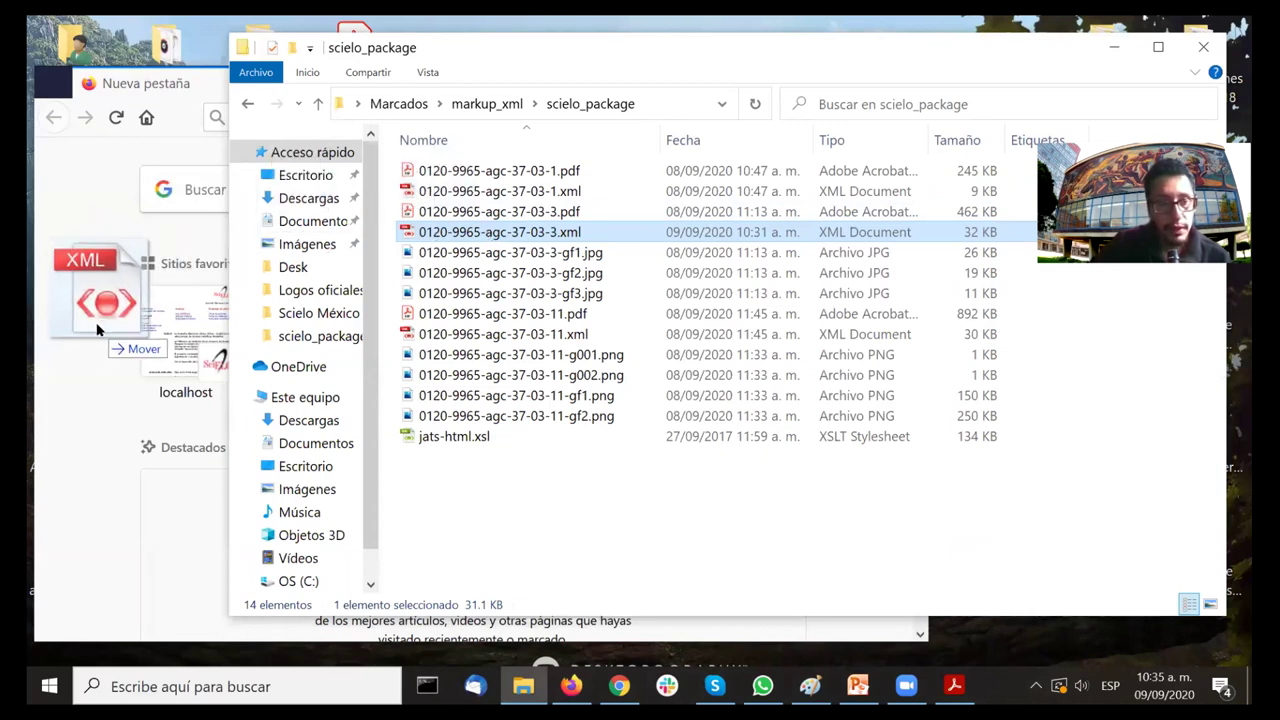
{"action": "left_click_drag", "start_coordinate": [98, 330], "coordinate": [98, 330]}
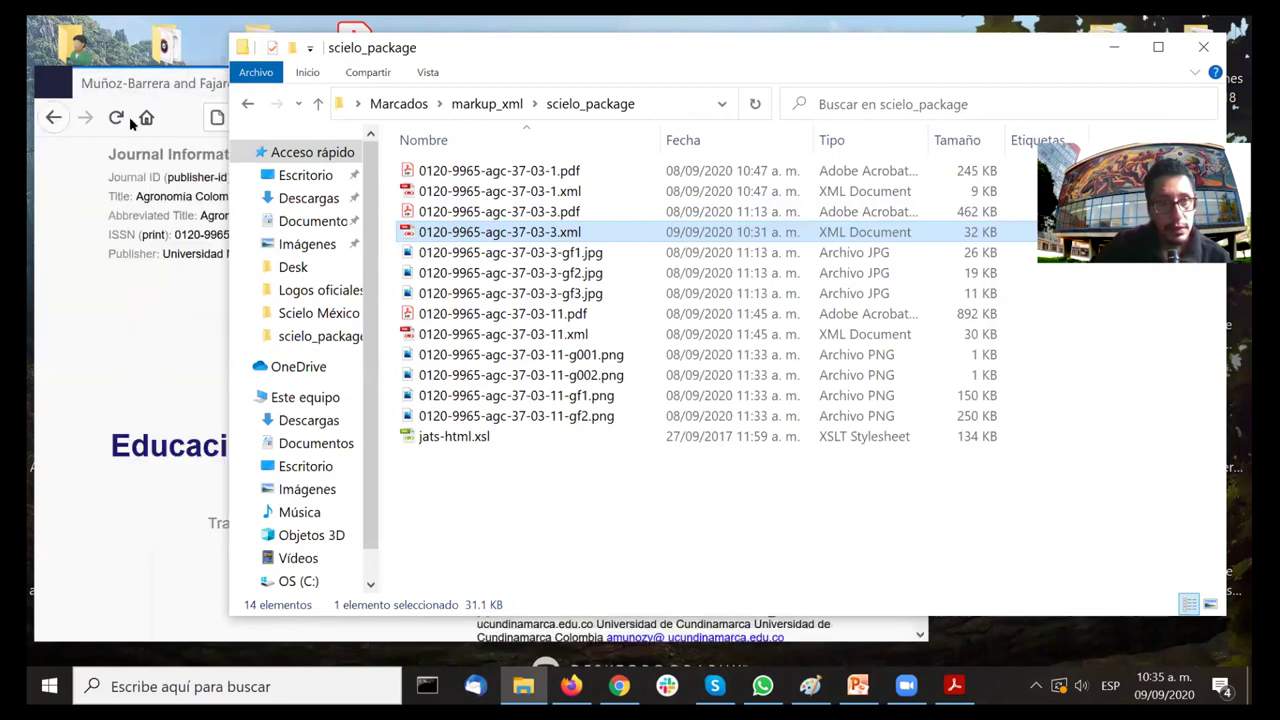
{"action": "left_click", "coordinate": [144, 84]}
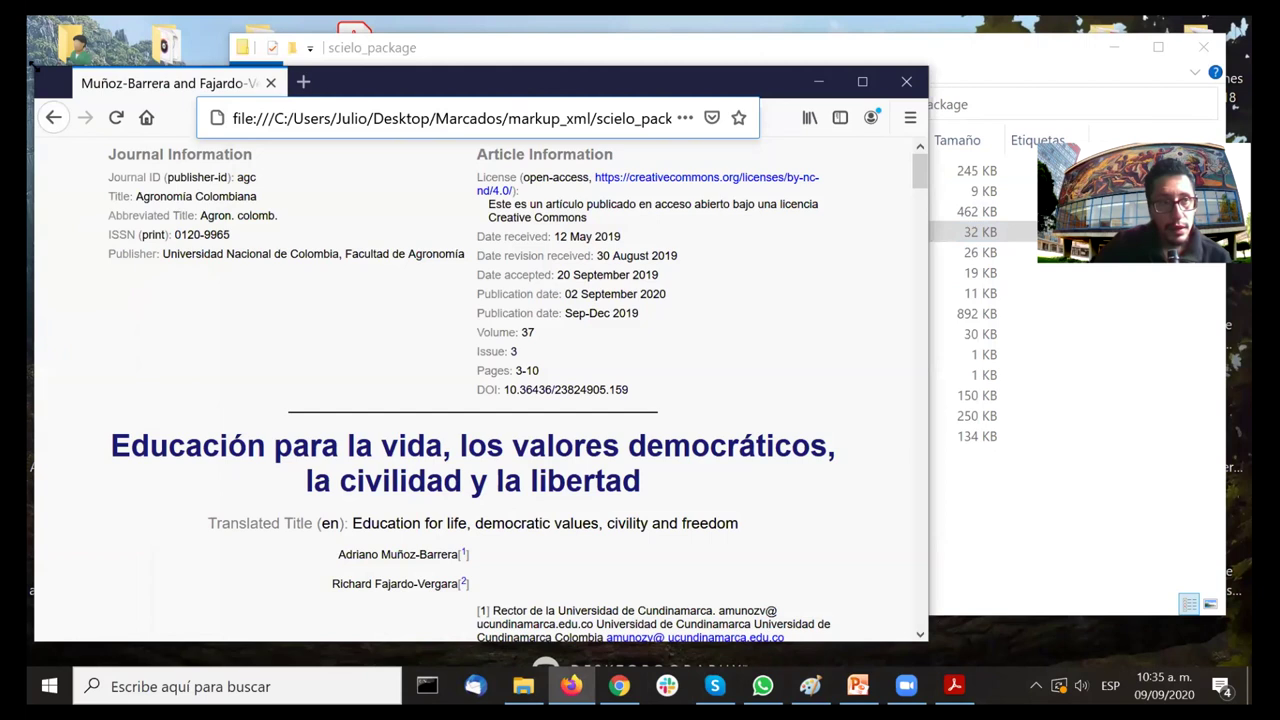
Step: Maximize the Firefox window showing the rendered XML article
{"action": "left_click_drag", "start_coordinate": [33, 67], "coordinate": [26, 16]}
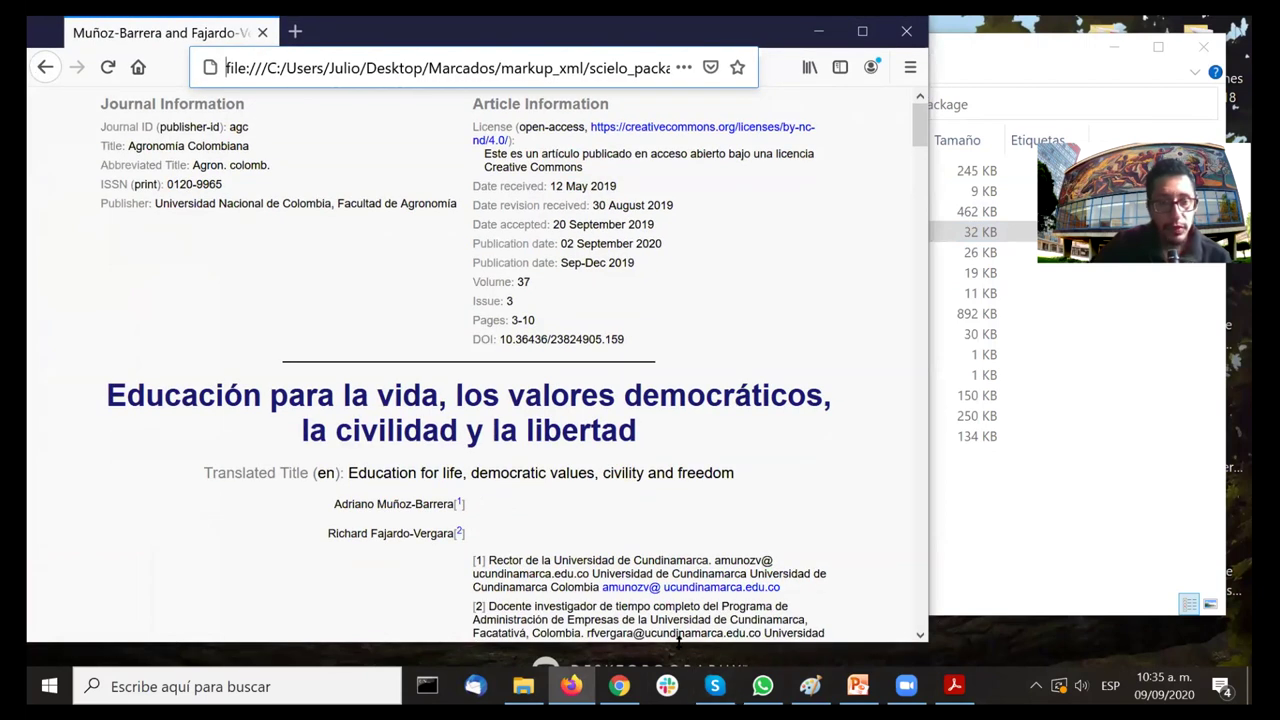
{"action": "left_click_drag", "start_coordinate": [678, 641], "coordinate": [678, 666]}
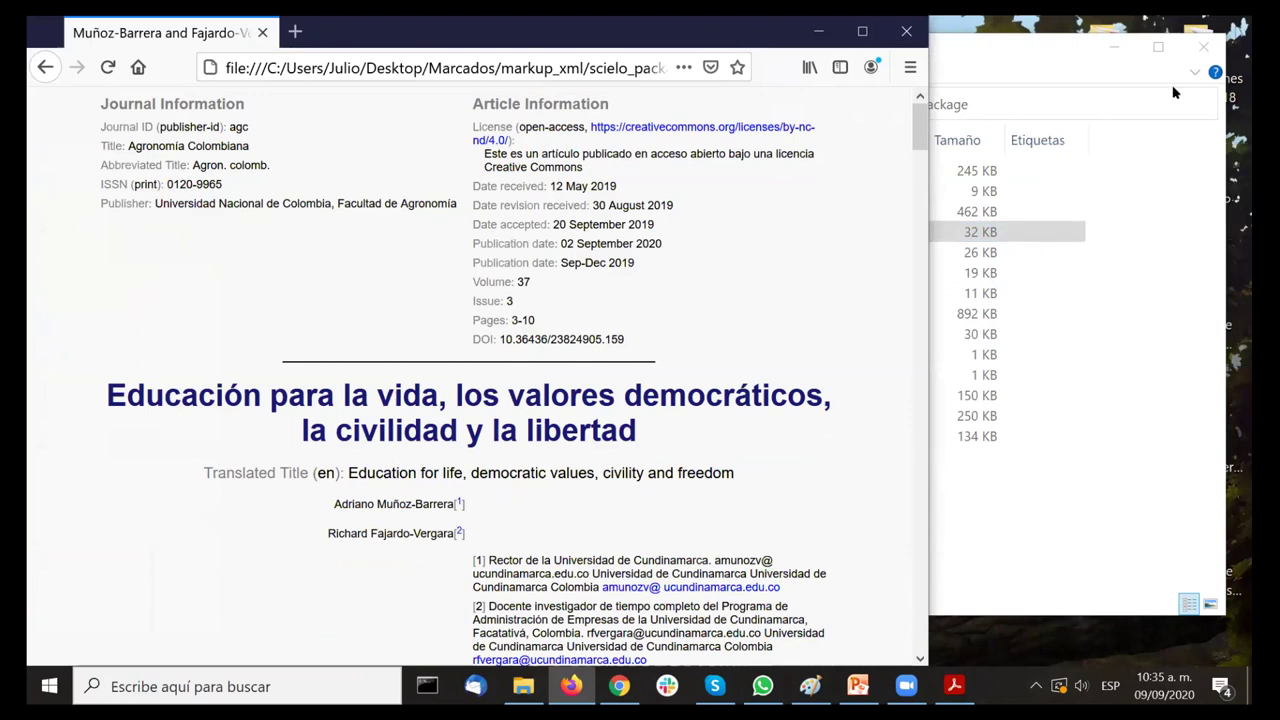
{"action": "key", "text": "super+Up"}
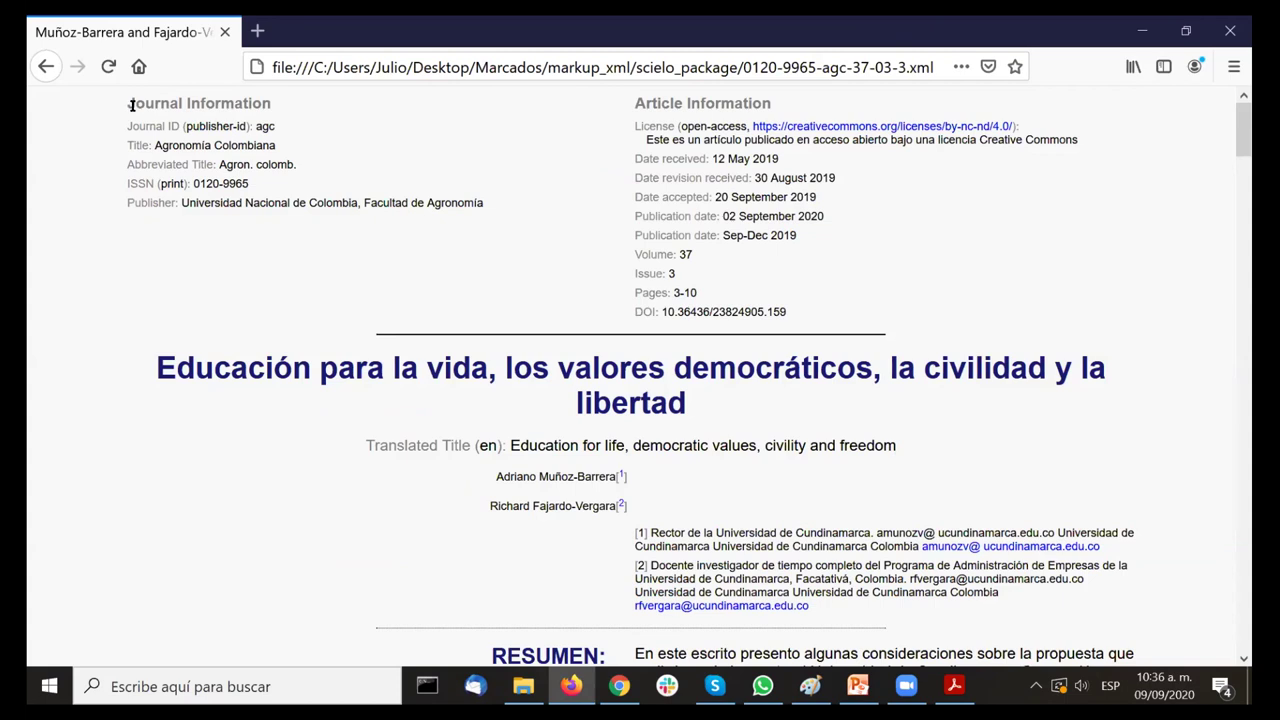
Step: Examine the article's journal information, article information, titles and author affiliation links in Firefox, with the page enlarged to 120%
{"action": "left_click_drag", "start_coordinate": [131, 105], "coordinate": [326, 119]}
{"action": "left_click_drag", "start_coordinate": [770, 103], "coordinate": [620, 98]}
{"action": "left_click", "coordinate": [617, 145]}
{"action": "scroll", "coordinate": [845, 178], "scroll_direction": "down", "scroll_amount": 2}
{"action": "scroll", "coordinate": [845, 178], "scroll_direction": "up", "scroll_amount": 2}
{"action": "scroll", "coordinate": [1012, 190], "scroll_direction": "down", "scroll_amount": 2}
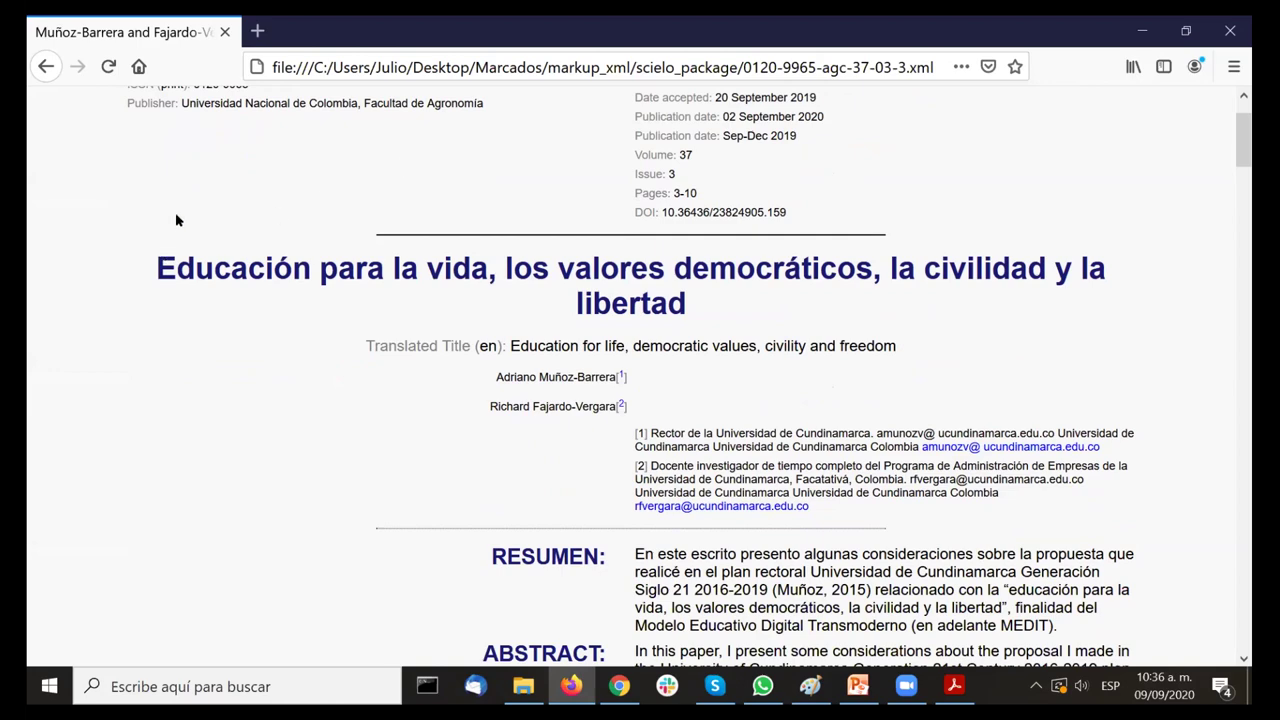
{"action": "scroll", "coordinate": [402, 270], "scroll_direction": "down", "scroll_amount": 2}
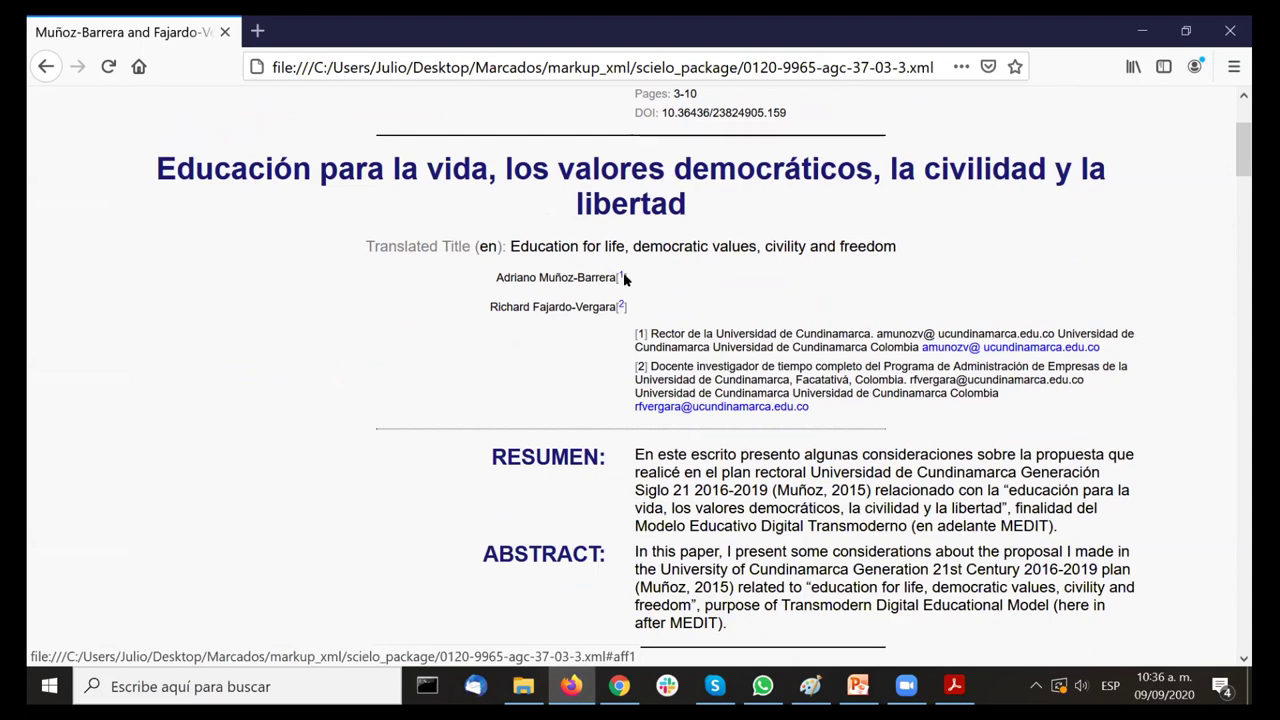
{"action": "key", "text": "ctrl+plus"}
{"action": "key", "text": "ctrl+plus"}
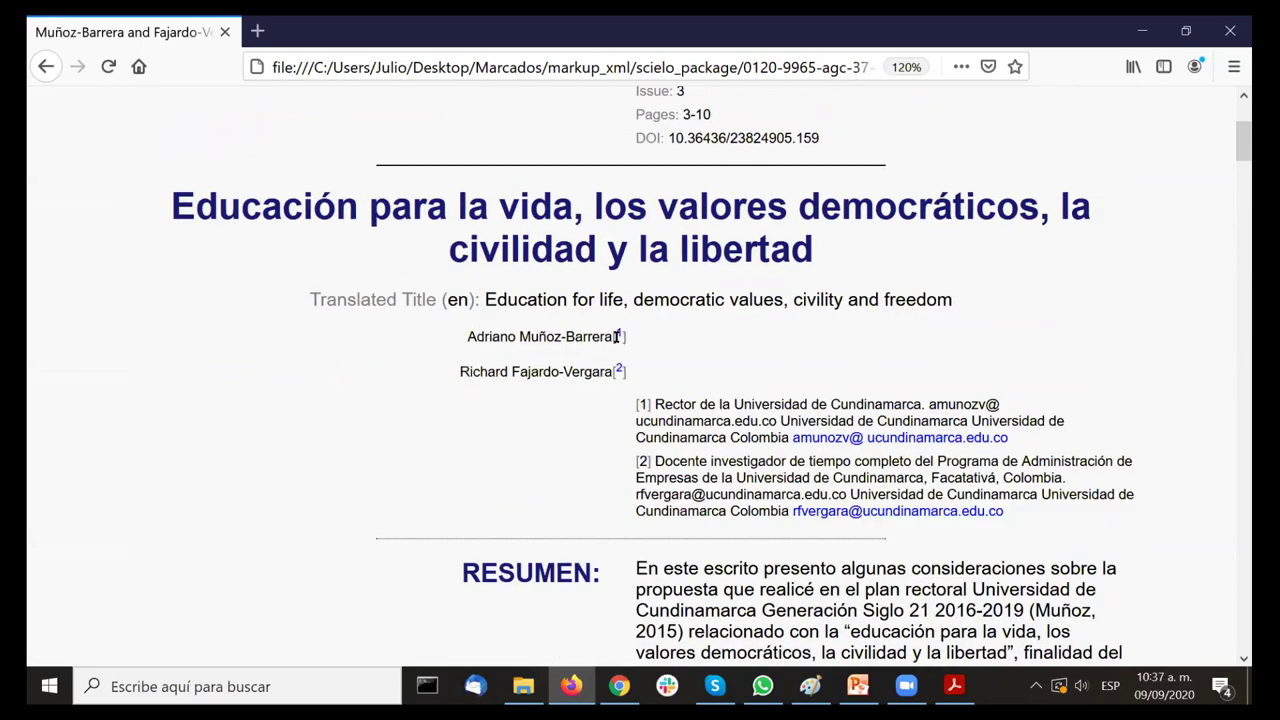